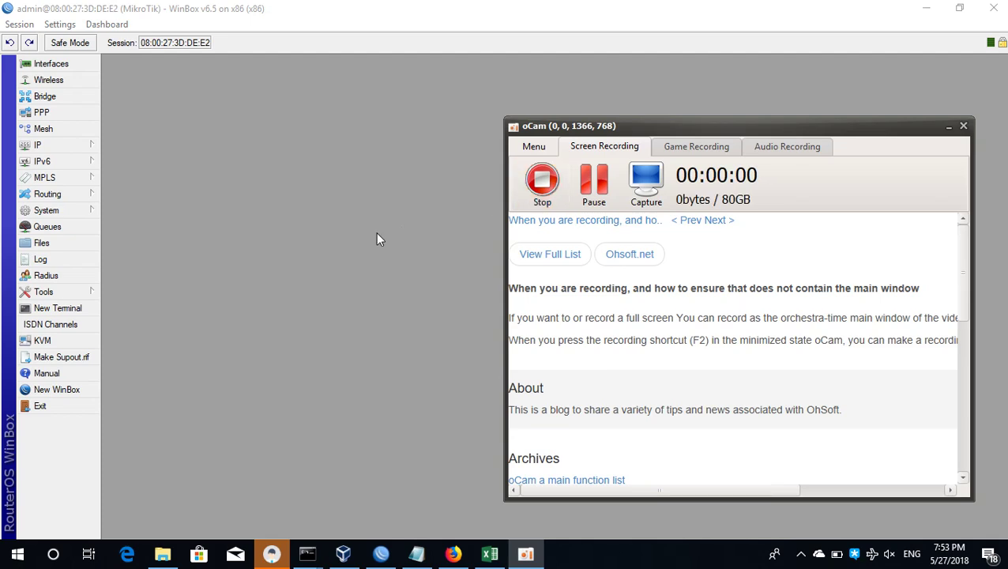
Export the firewall address list in a new WinBox terminal with 'ip fire add ex'
left_click(69, 312)
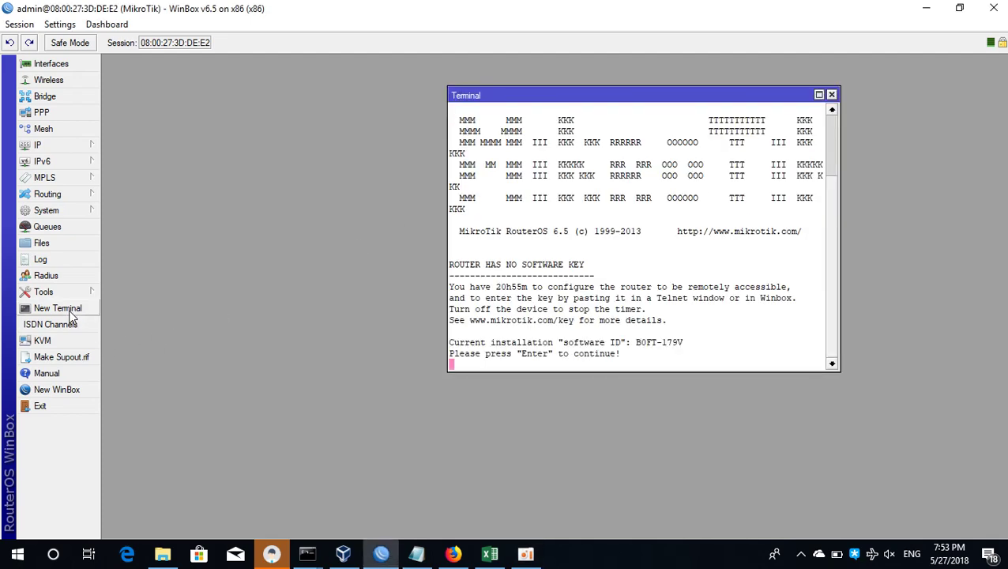
key("Return")
key("Return")
type("ip f")
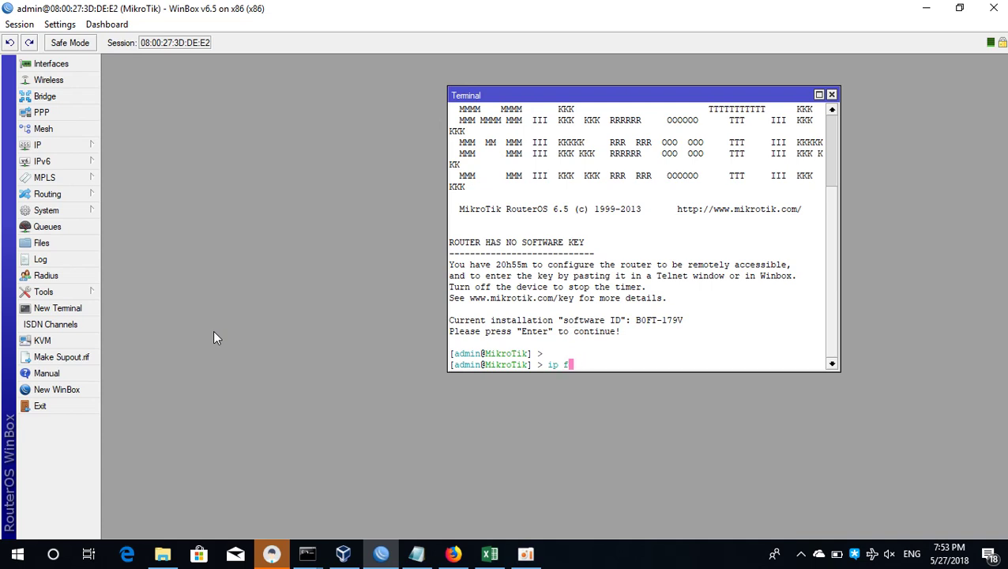
type("ire add ")
type("ex")
key("Return")
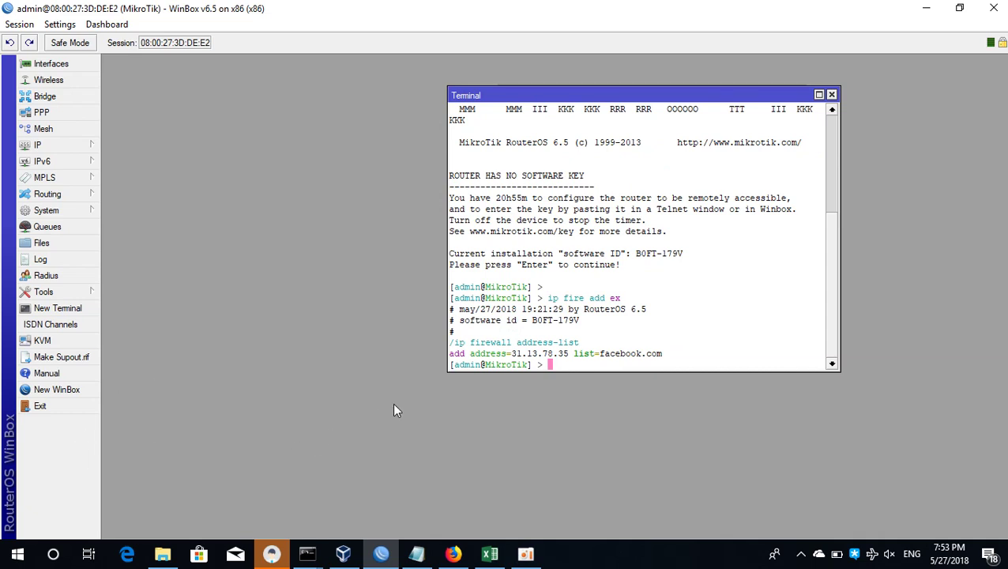
Copy the exported facebook.com address-list commands into Notepad, replacing its old contents
mouse_move(451, 342)
left_mouse_down()
mouse_move(623, 346)
mouse_move(675, 364)
left_mouse_up()
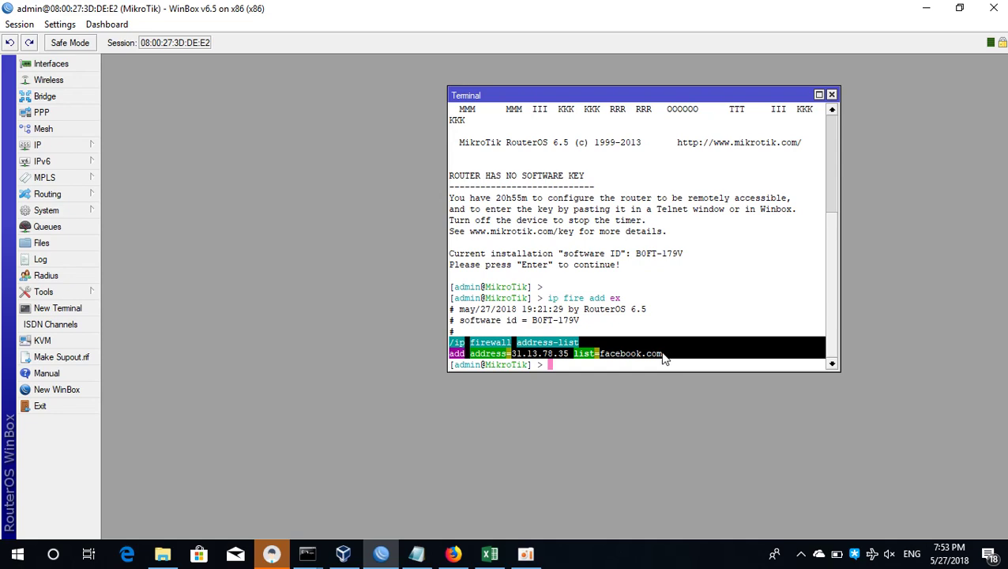
right_click(662, 355)
left_click(684, 359)
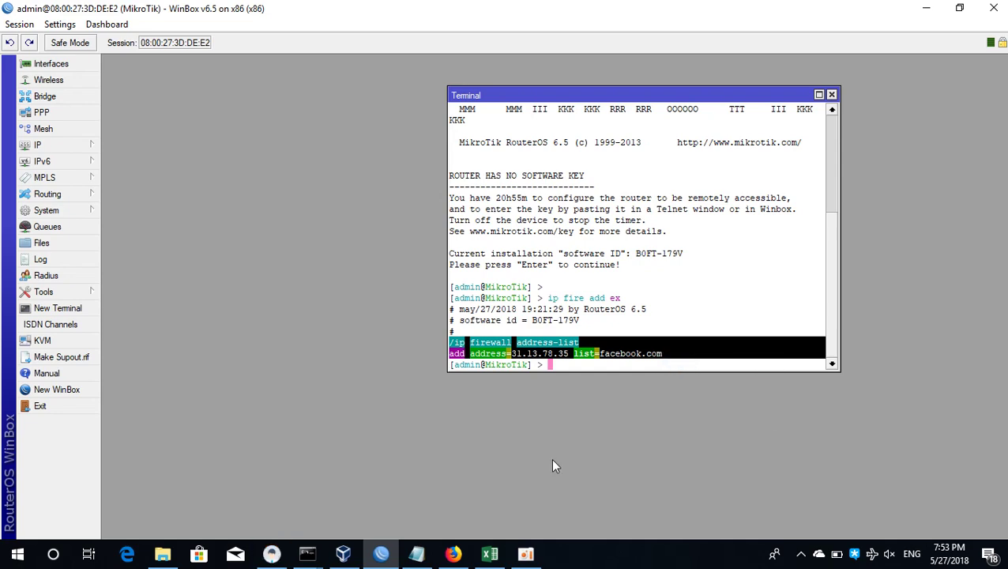
left_click(419, 553)
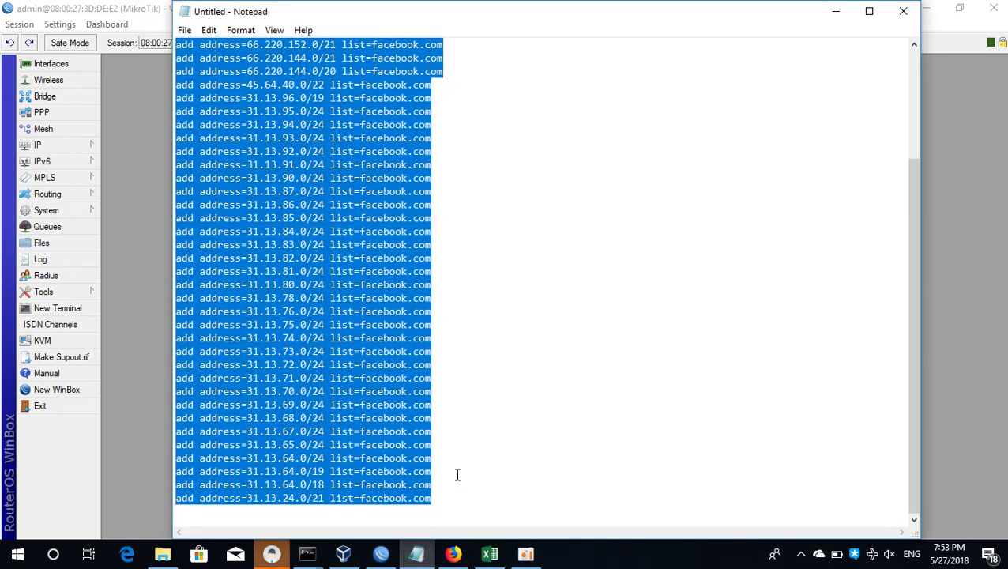
key("Delete")
key("ctrl+v")
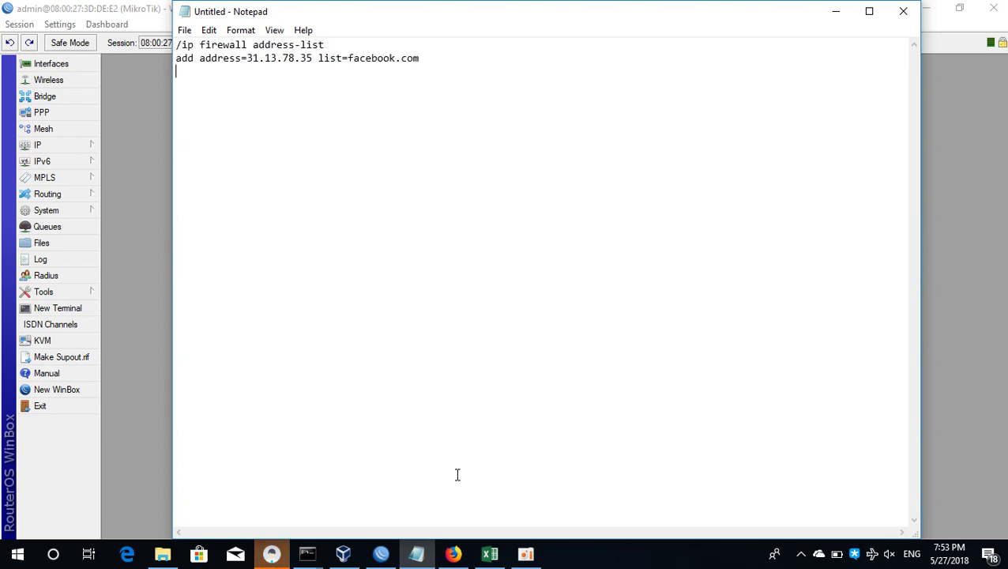
left_click(452, 553)
left_click(346, 139)
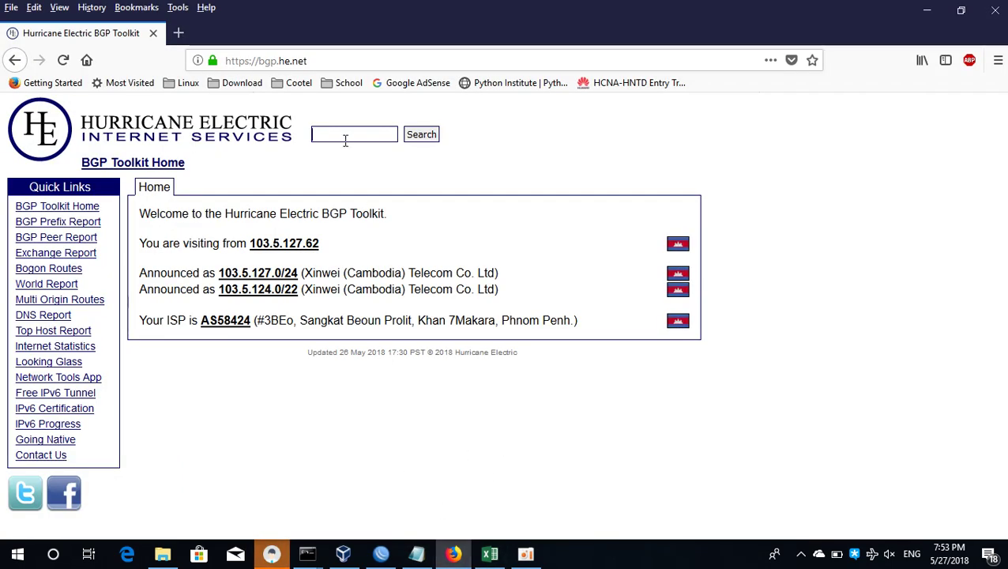
Search the BGP Toolkit for 'facebook' and copy its IPv4 prefixes 74.119.76.0/22 through 31.13.24.0/21
type("fa")
left_click(345, 152)
left_click(415, 140)
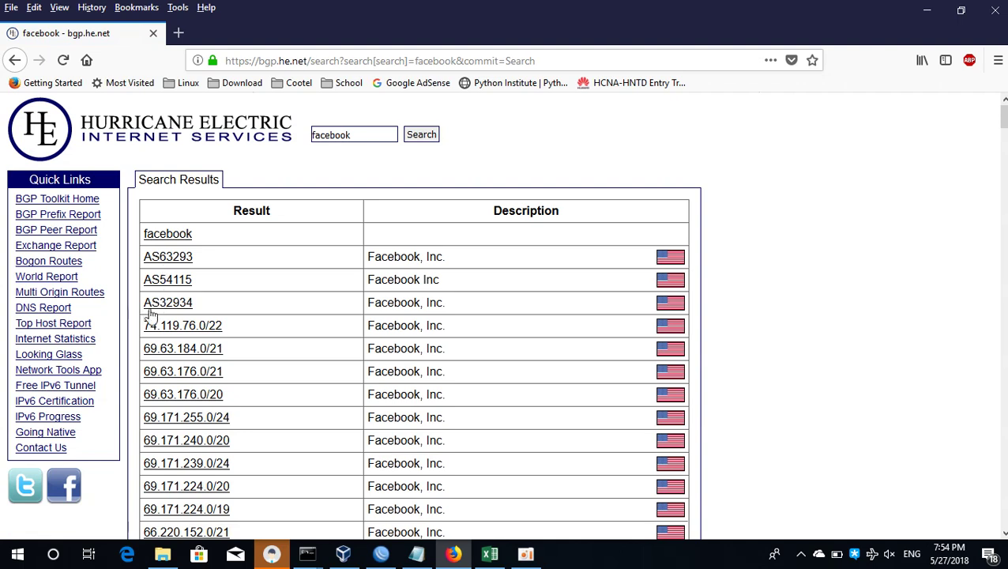
mouse_move(147, 324)
left_mouse_down()
mouse_move(530, 416)
mouse_move(543, 530)
mouse_move(684, 445)
left_mouse_up()
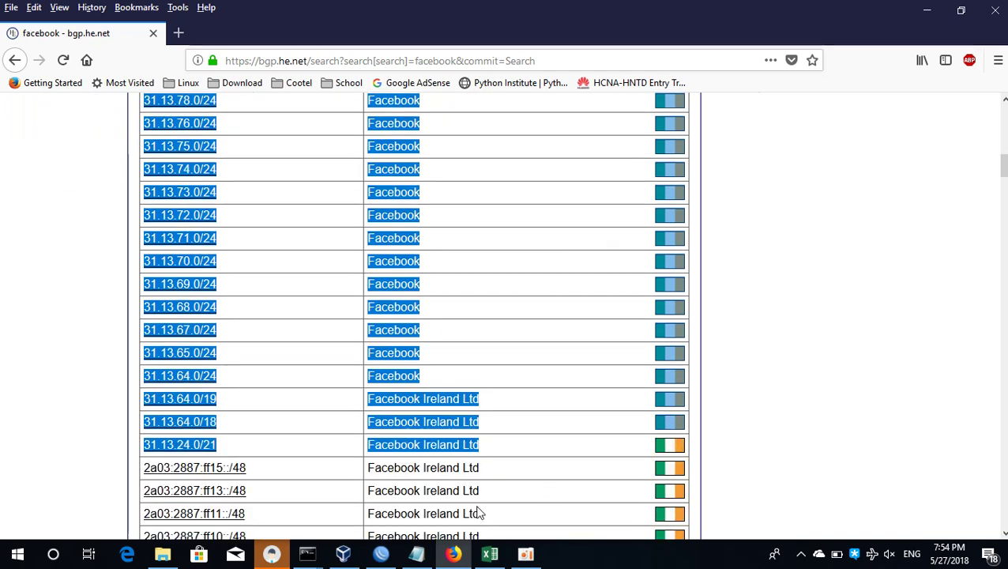
left_click(483, 553)
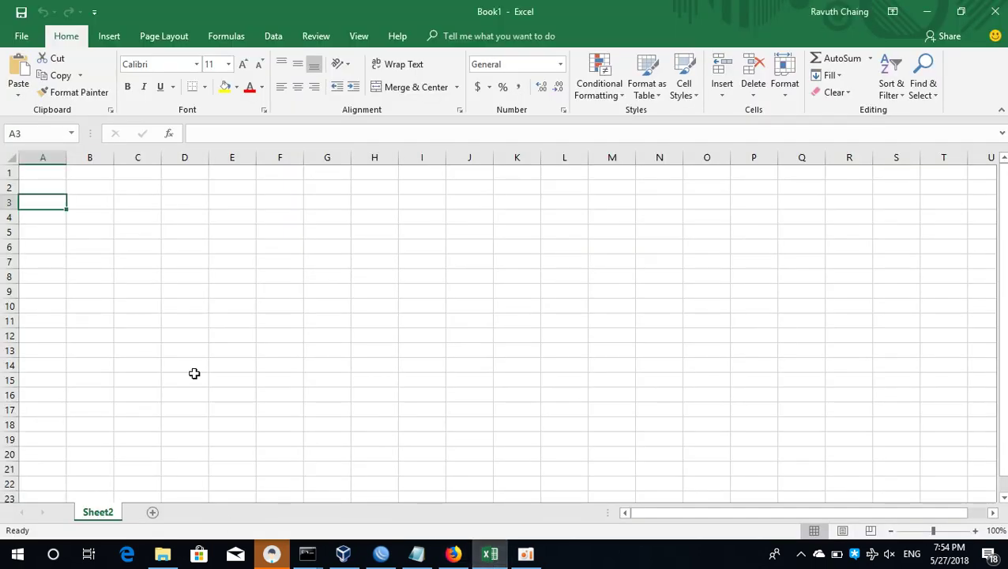
Paste the Facebook prefixes and descriptions into B3 and autofit column B
left_click(94, 204)
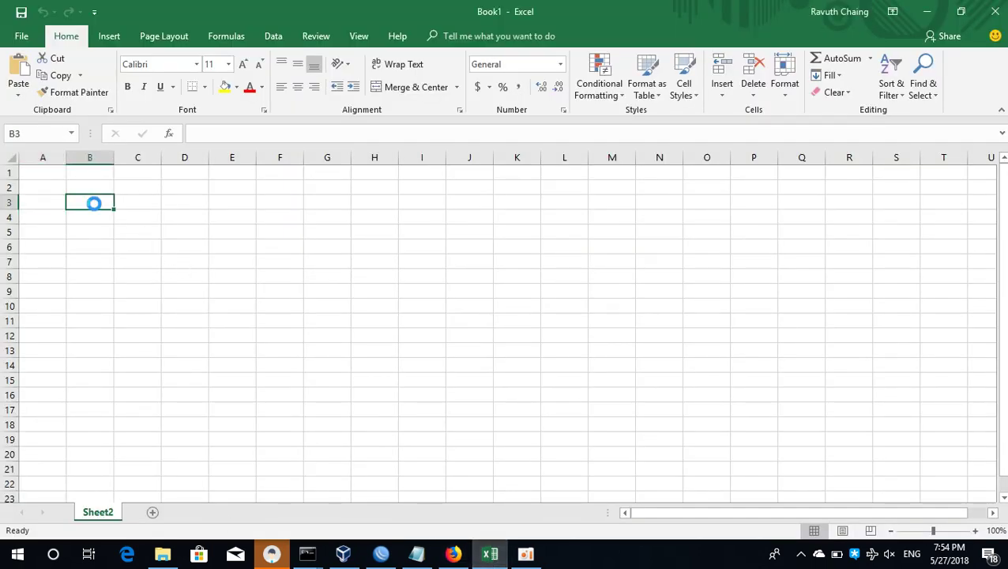
key("ctrl+v")
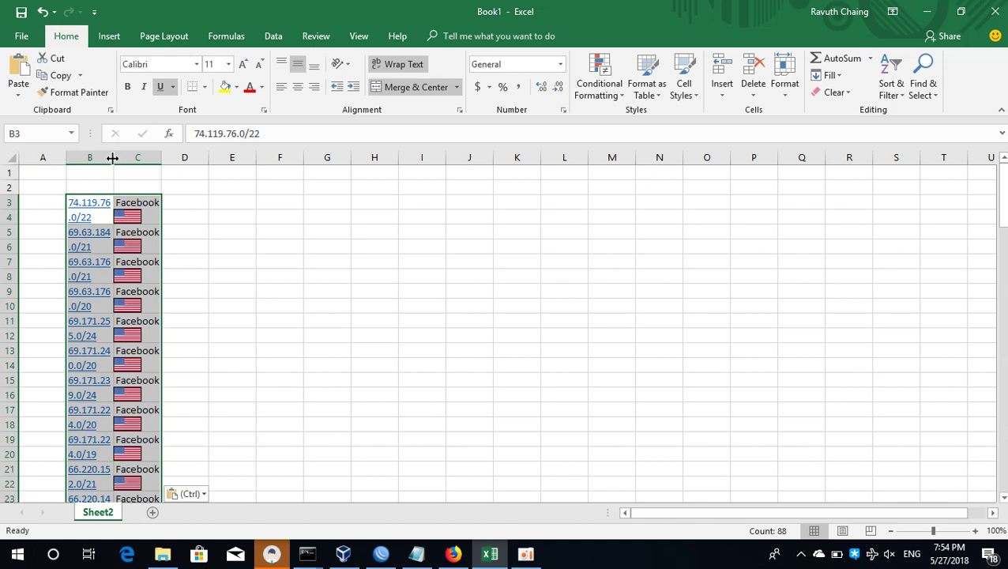
double_click(112, 157)
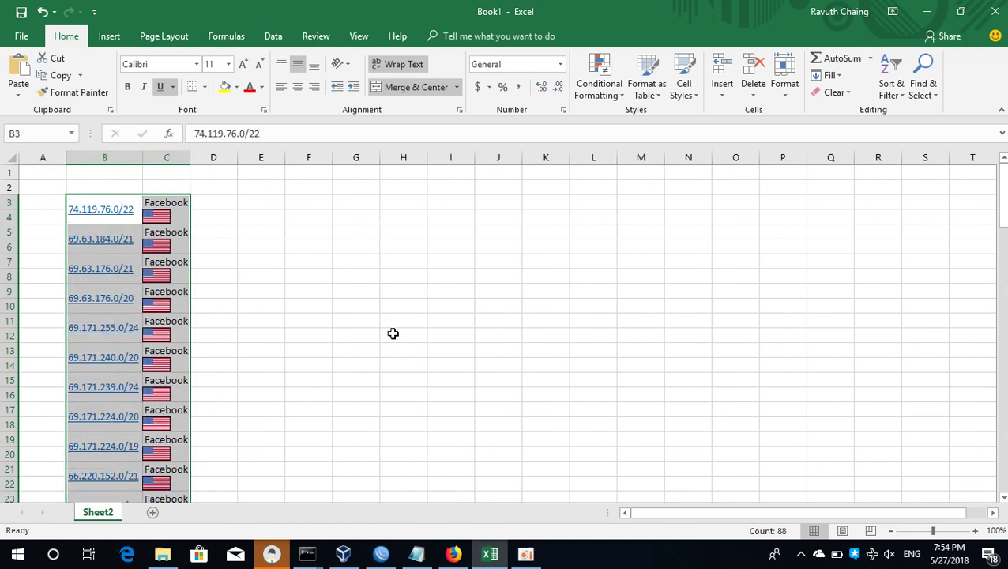
left_click(416, 555)
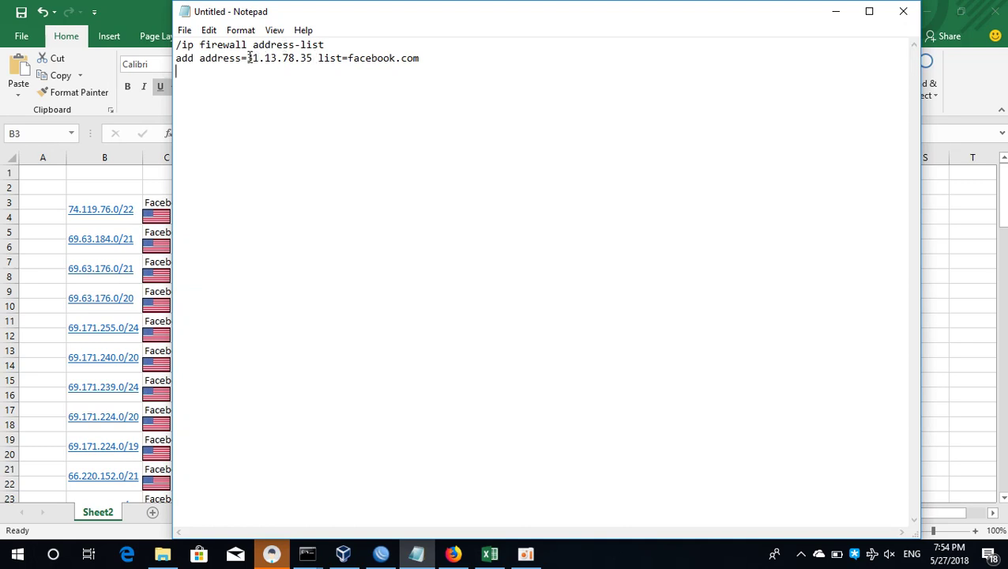
Copy 'add address=' from Notepad into A3 and autofit column A
left_click_drag(248, 58, 175, 61)
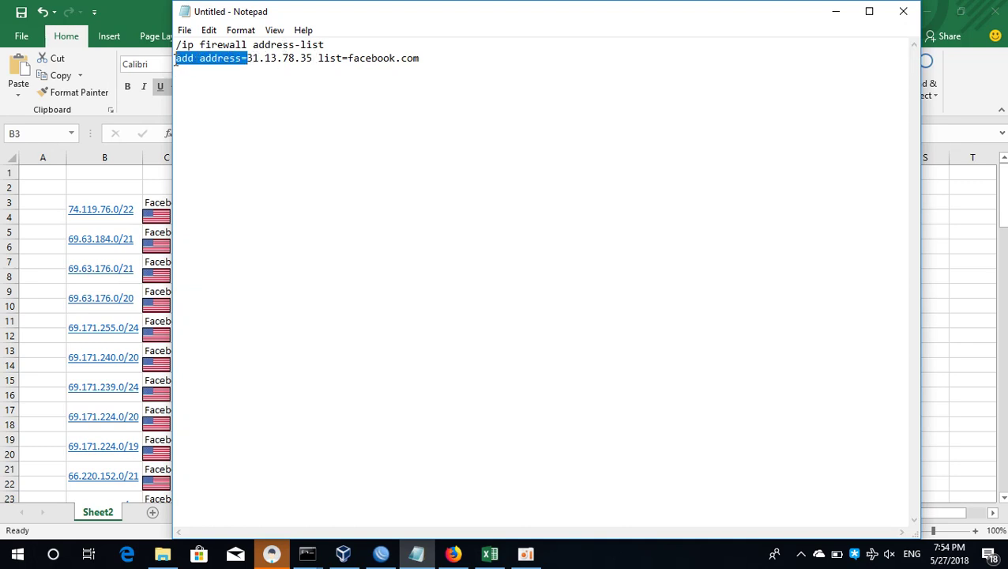
left_click(46, 204)
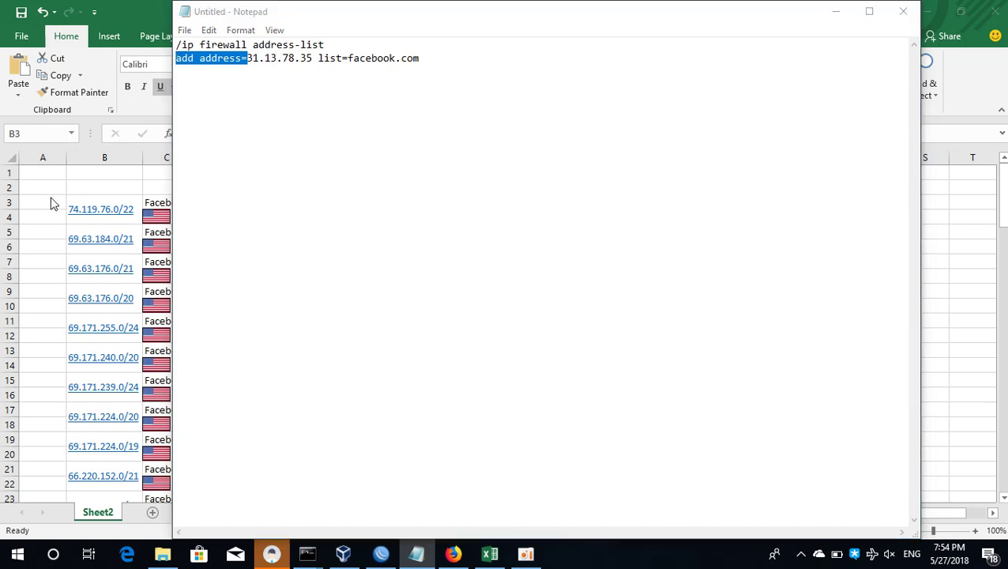
left_click(45, 207)
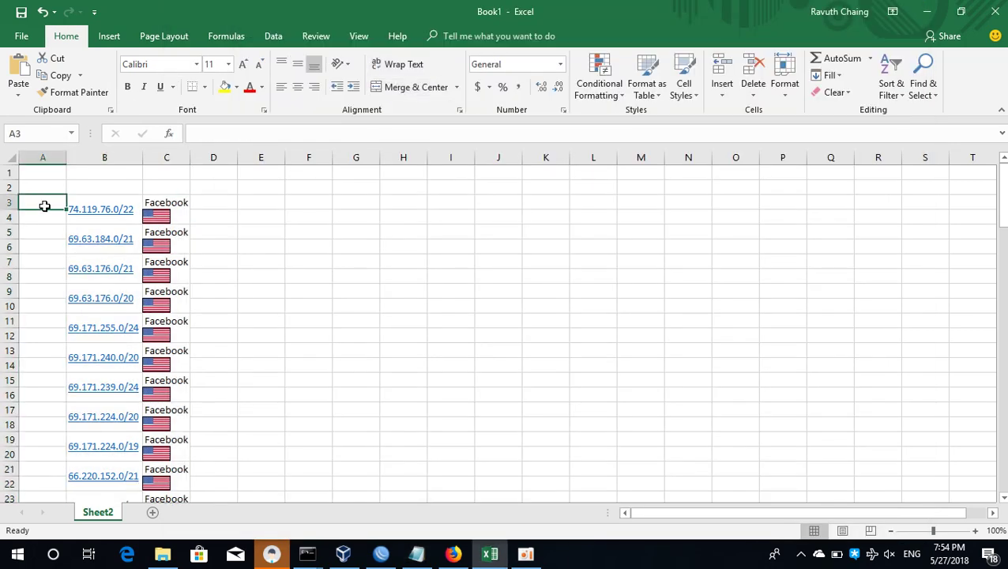
key("ctrl+v")
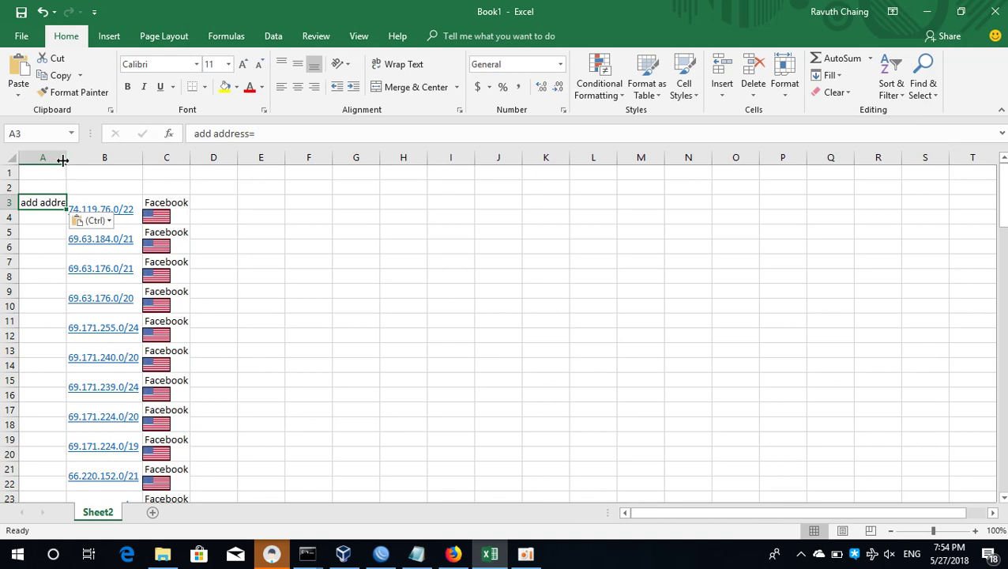
double_click(66, 157)
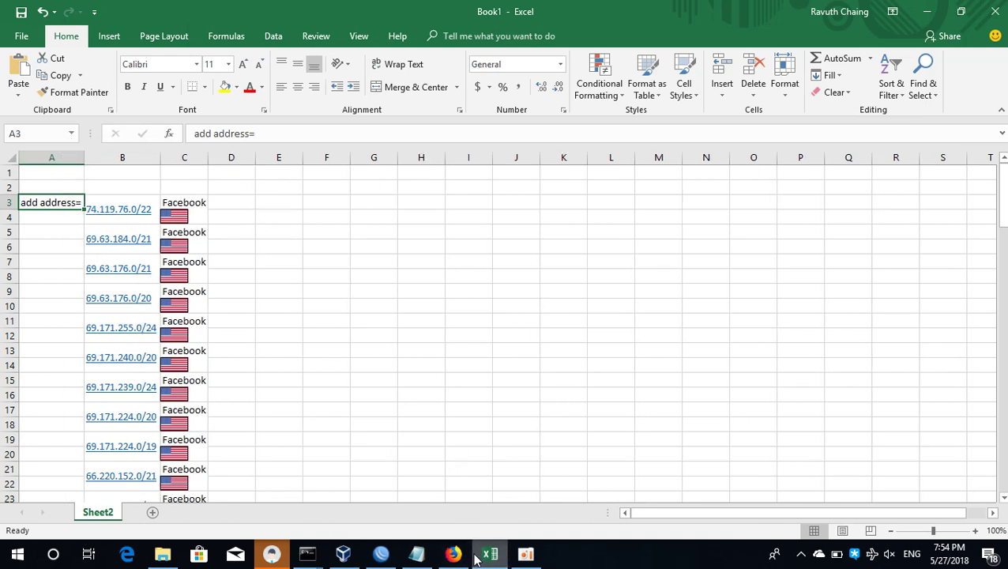
Copy 'list=facebook.com' from Notepad into D3 and autofit column D
left_click(416, 554)
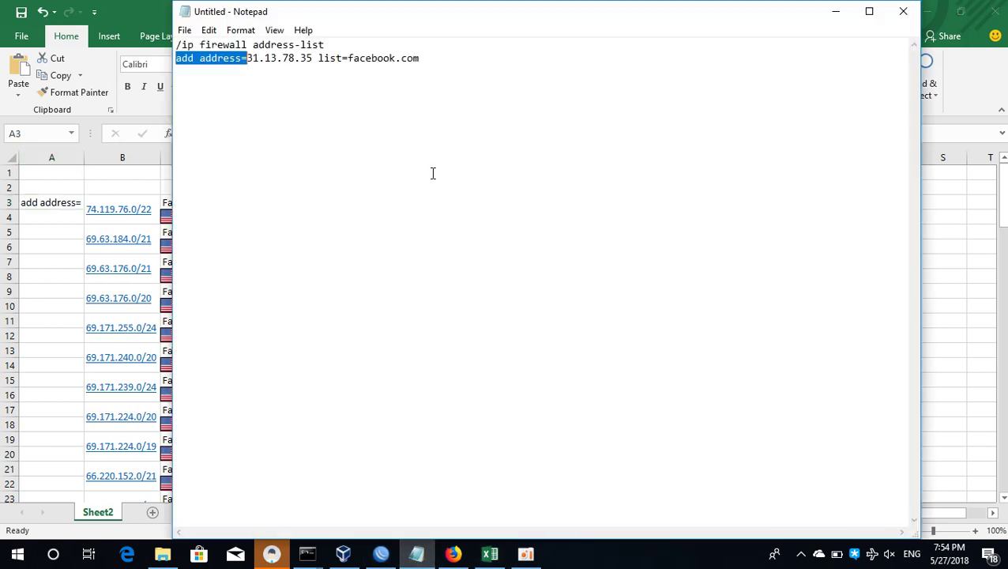
left_click_drag(318, 58, 414, 60)
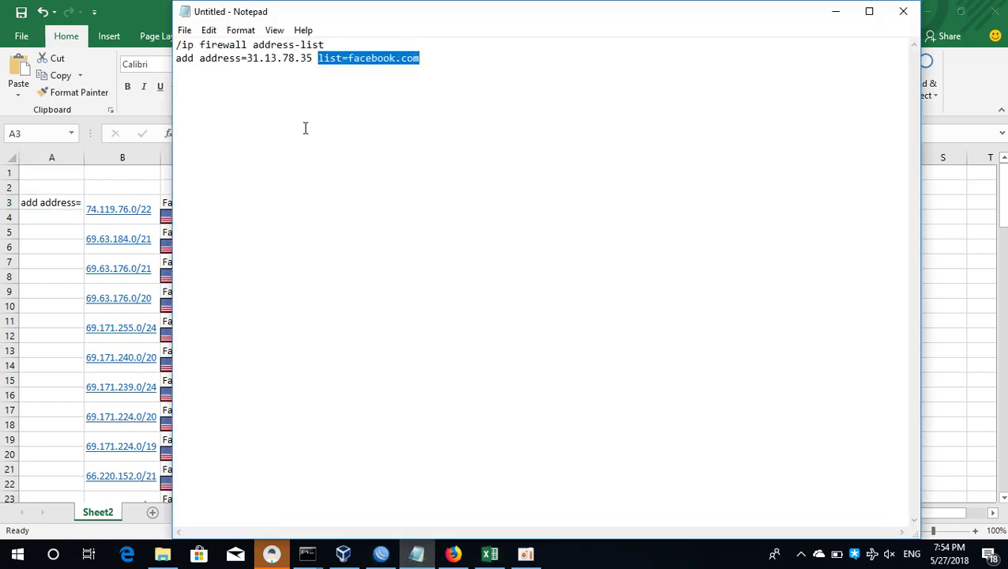
left_click(128, 217)
left_click(237, 201)
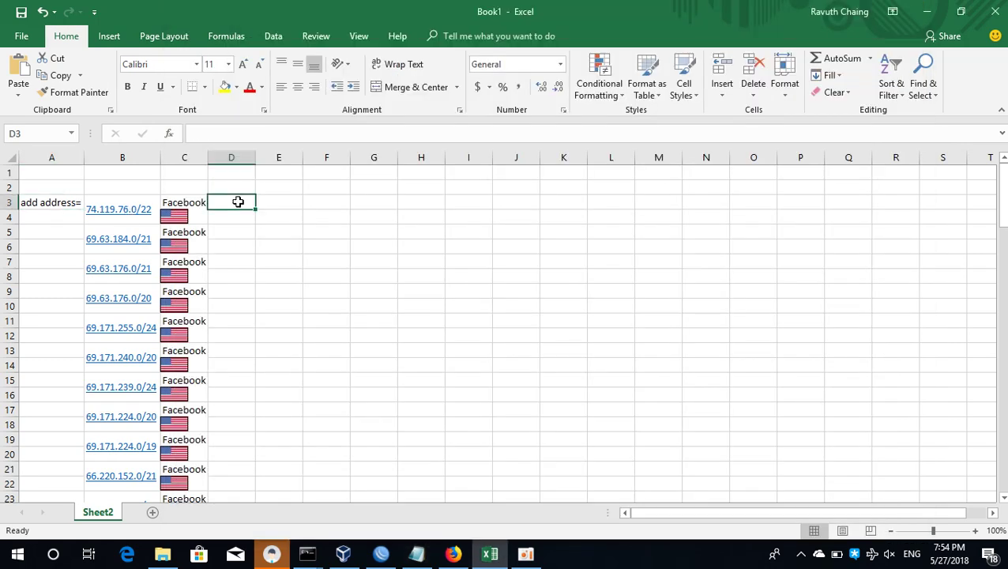
key("ctrl+v")
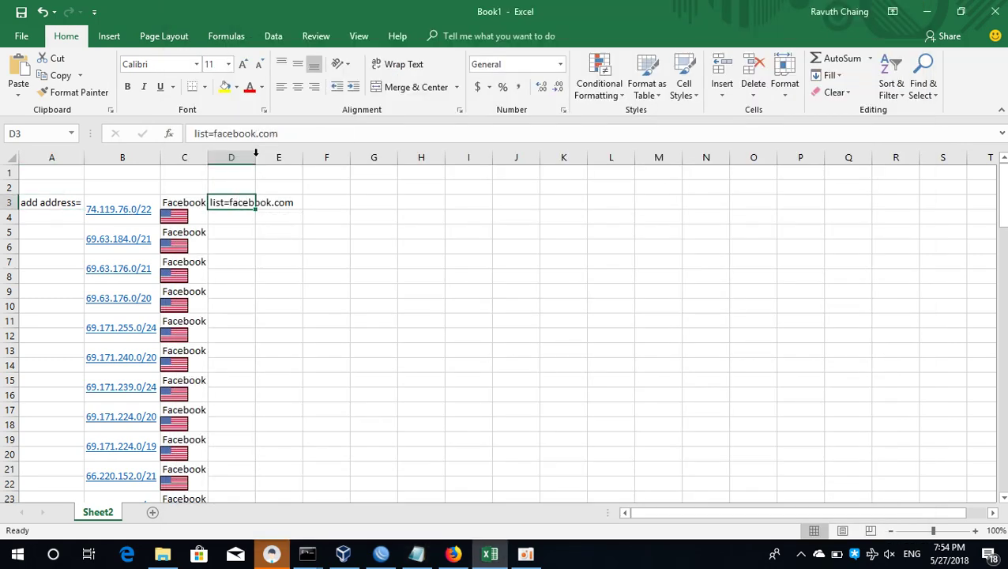
double_click(255, 157)
left_click(320, 204)
Begin the E3 formula as =$B$3&B3
type("=")
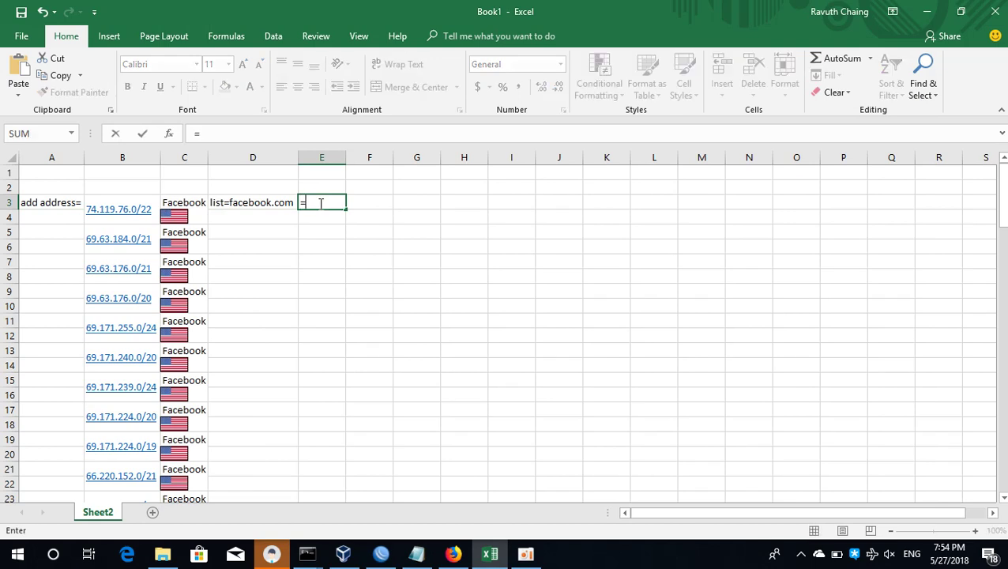
left_click(59, 203)
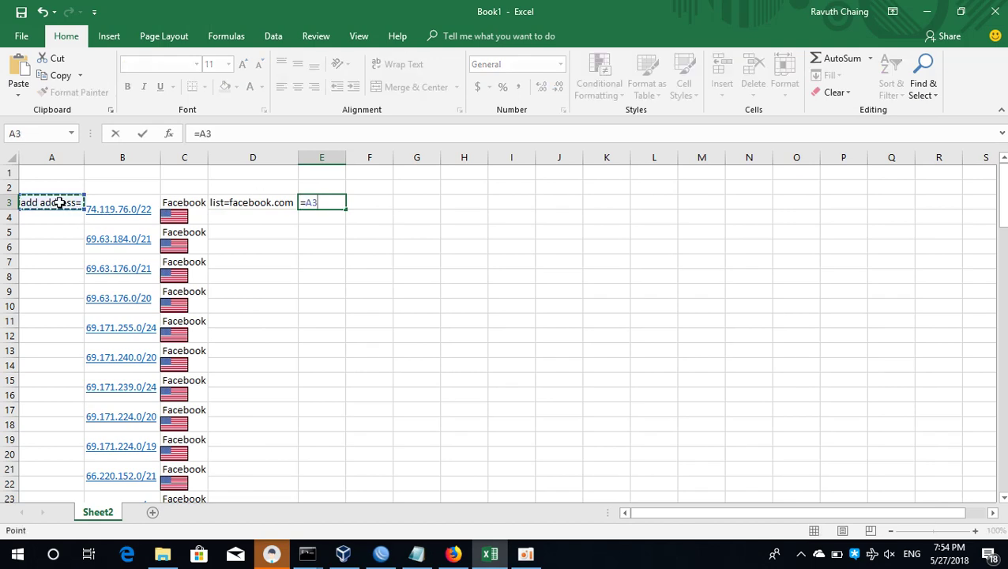
key("F4")
left_click(109, 209)
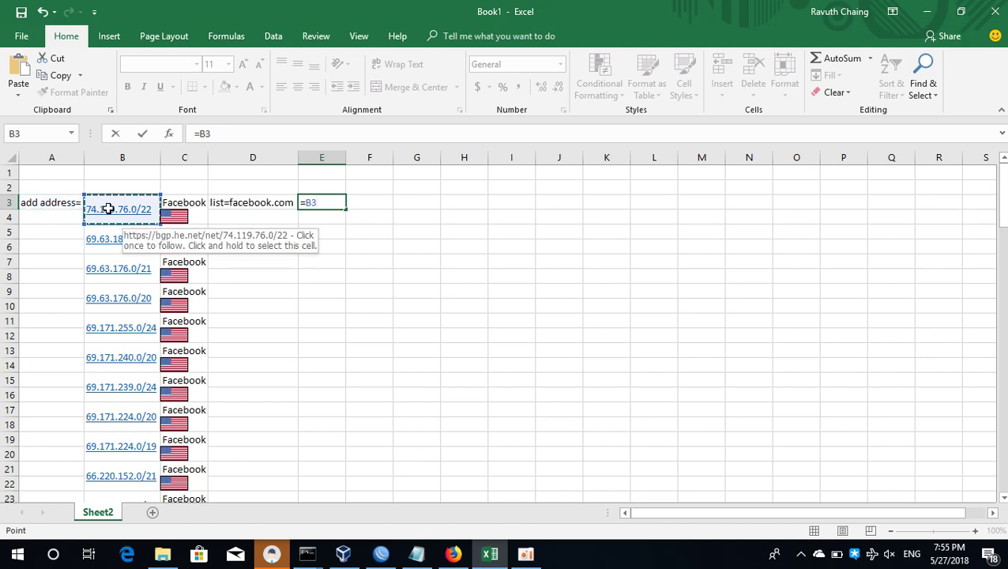
left_click(328, 203)
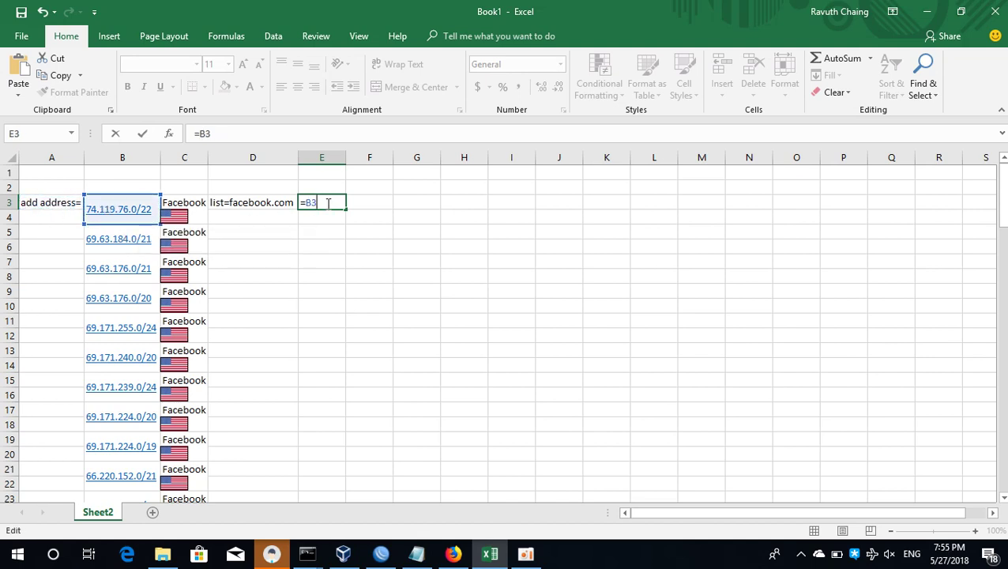
type("&")
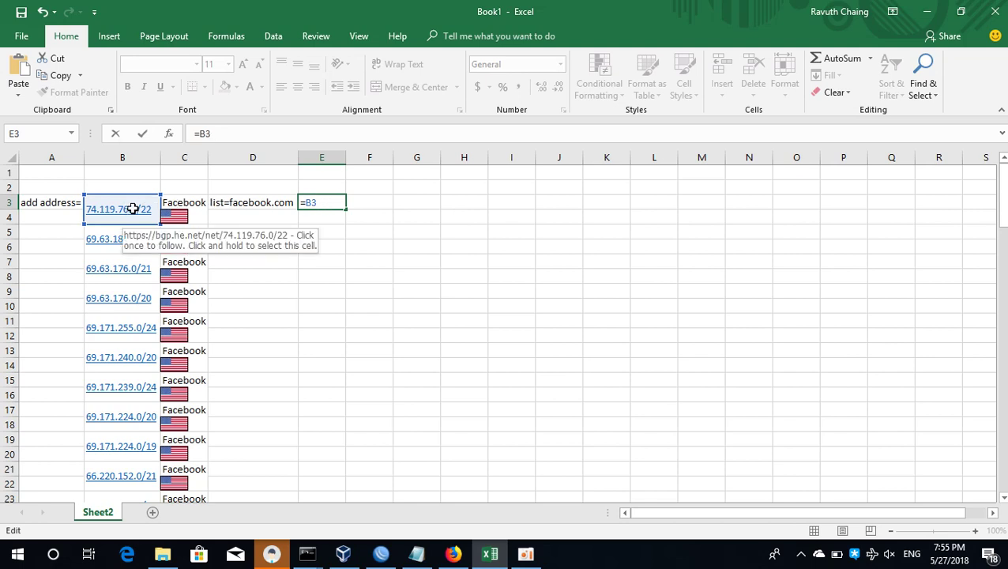
key("F4")
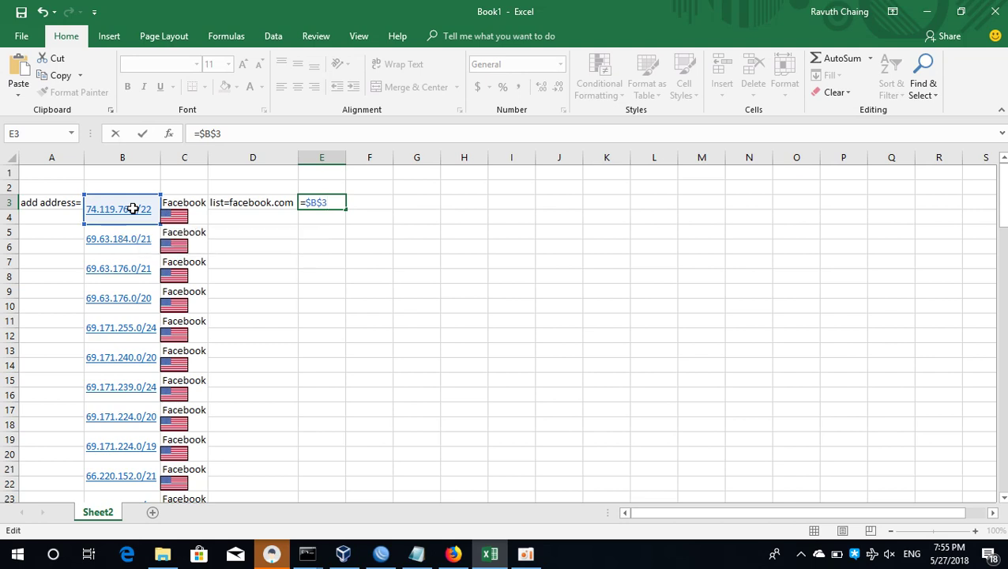
left_click(132, 209)
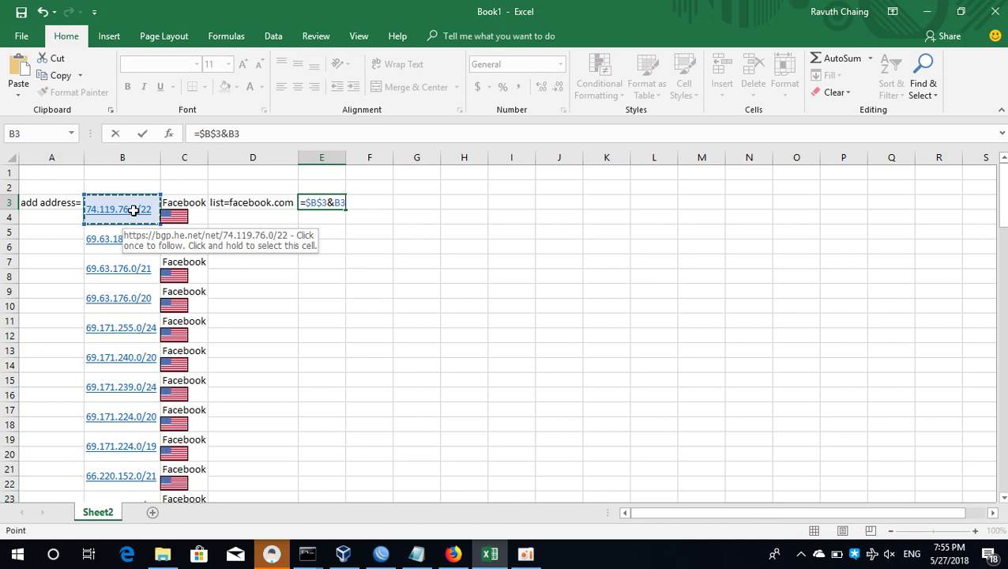
Finish the E3 formula with &" "&$D$3 and autofit column E
type("&\" \"&")
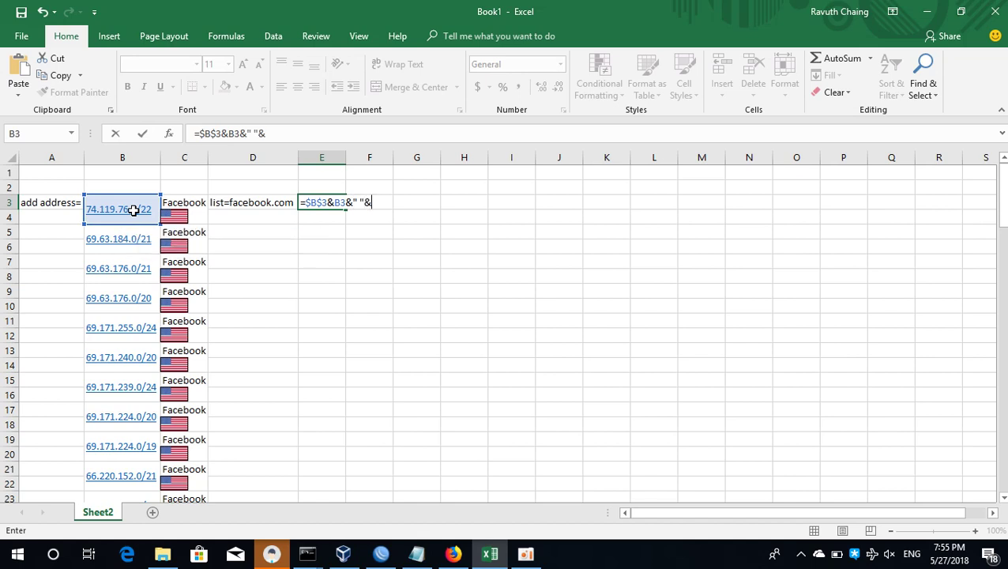
left_click(227, 200)
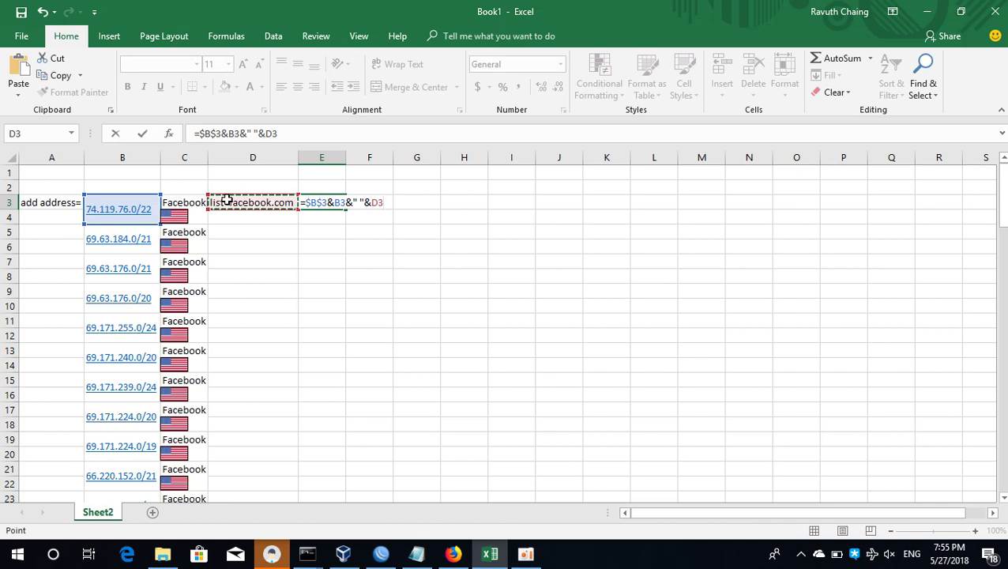
key("F4")
key("Return")
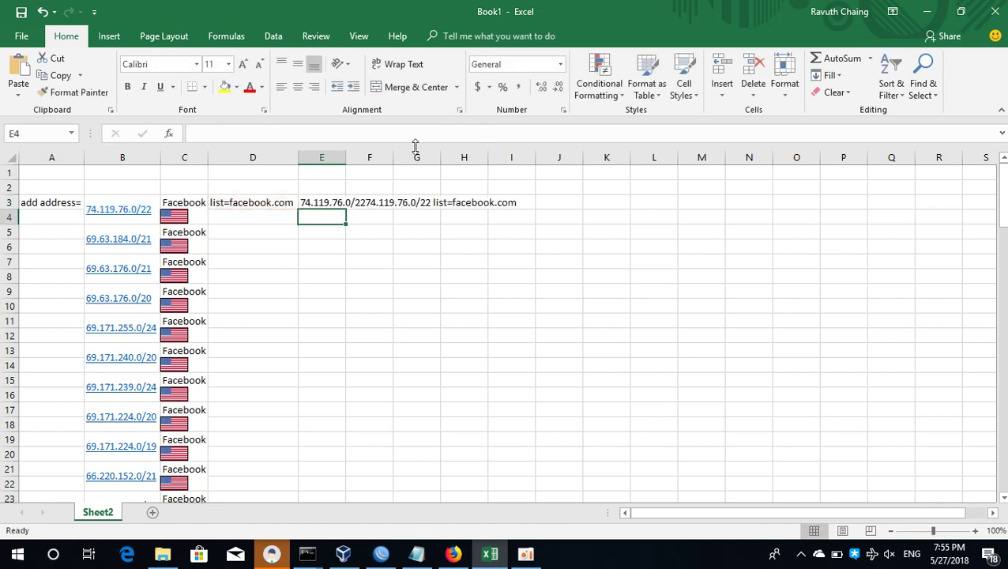
double_click(347, 156)
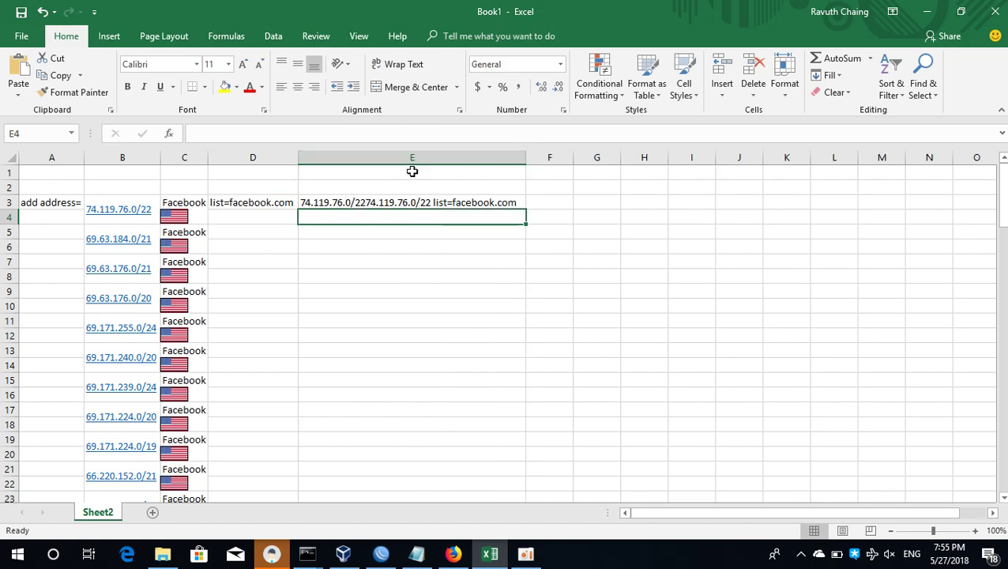
left_click(432, 197)
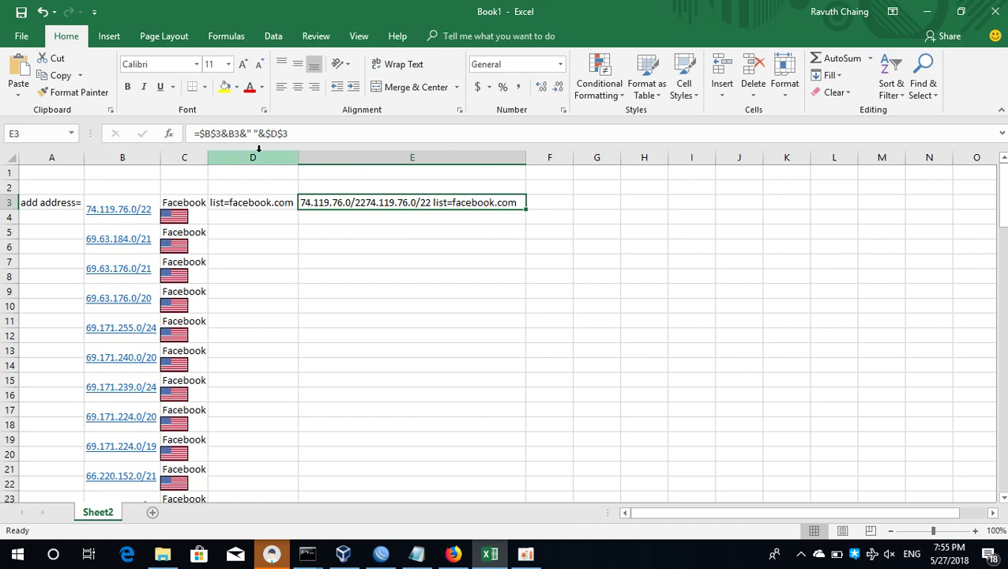
Replace $B$3 with $A$3 in the E3 formula and fill it down column E
left_click(221, 134)
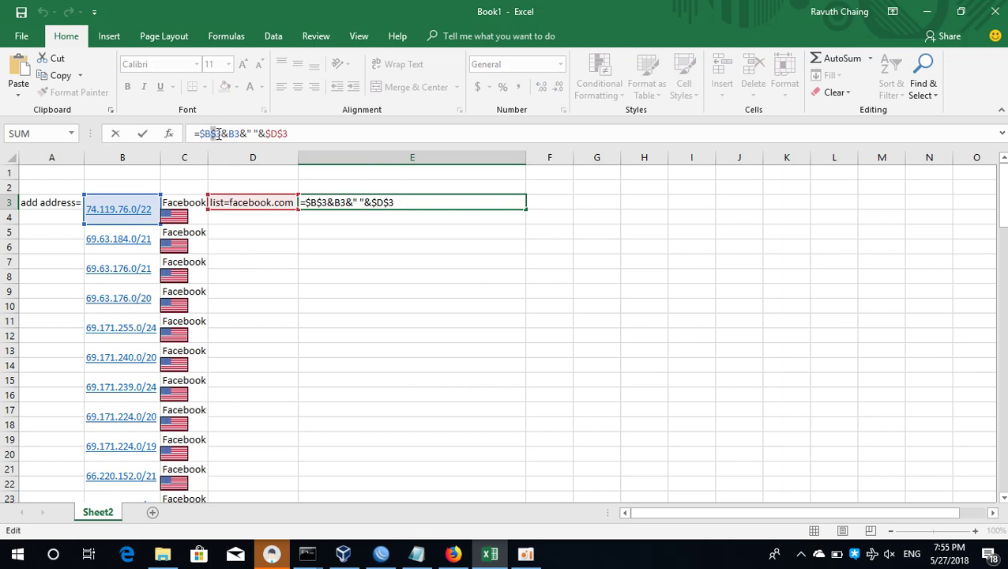
left_click(218, 135)
key("BackSpace")
key("BackSpace")
key("BackSpace")
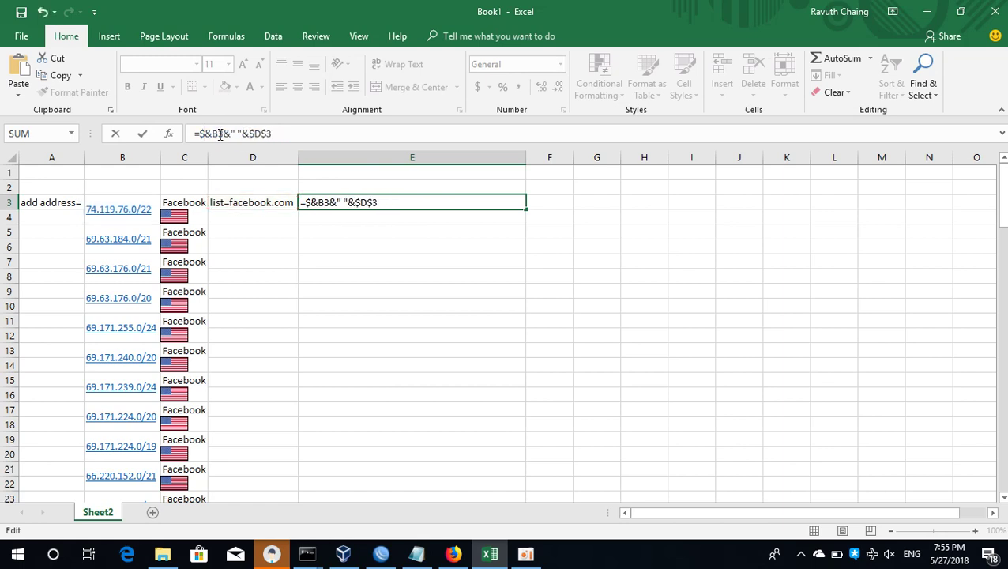
key("BackSpace")
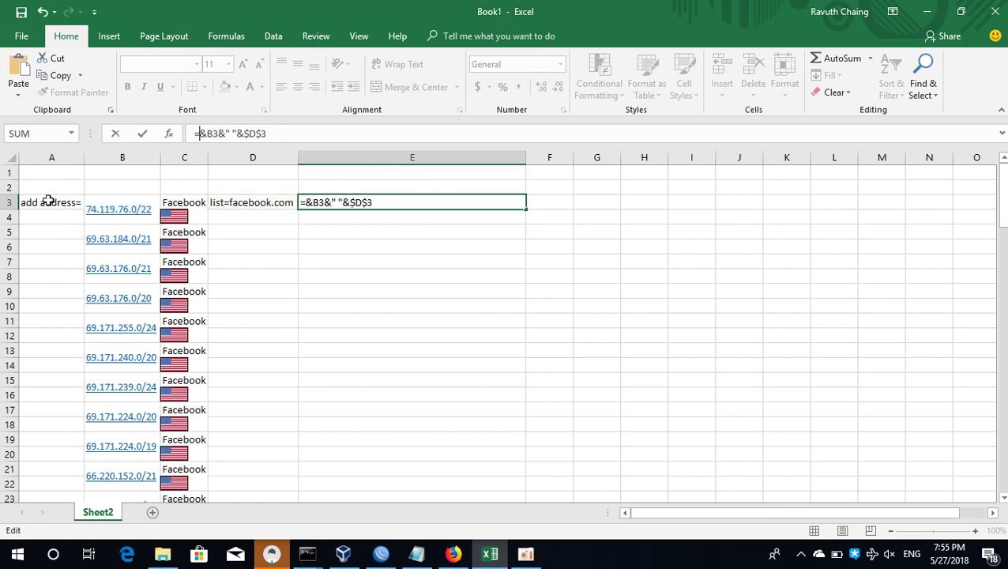
left_click(48, 202)
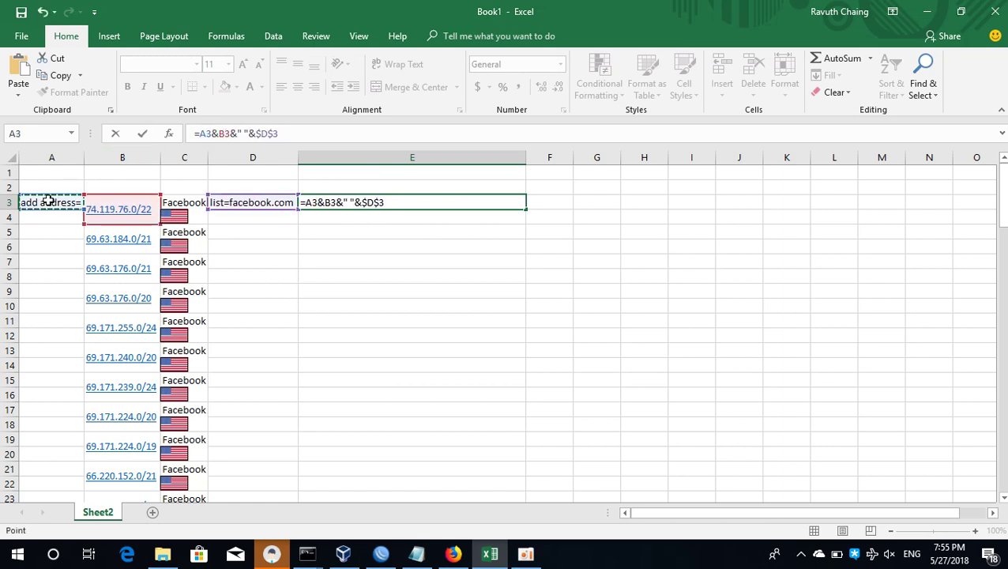
key("F4")
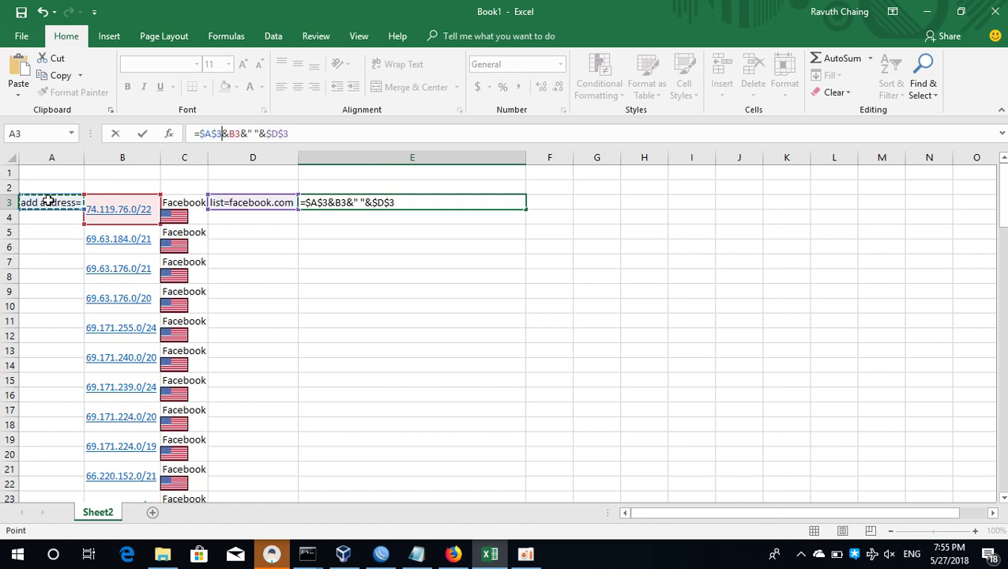
key("Return")
left_click(473, 203)
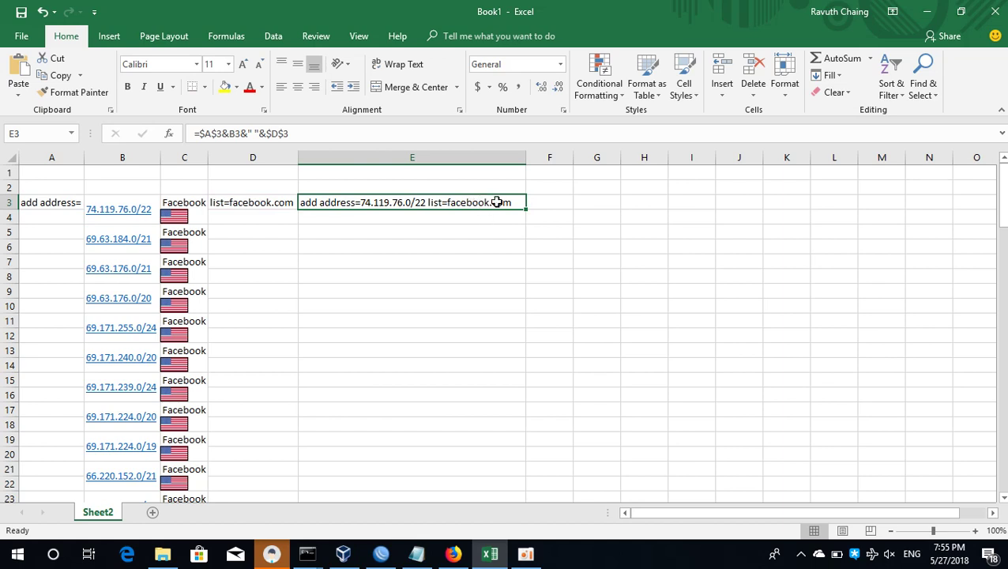
double_click(528, 212)
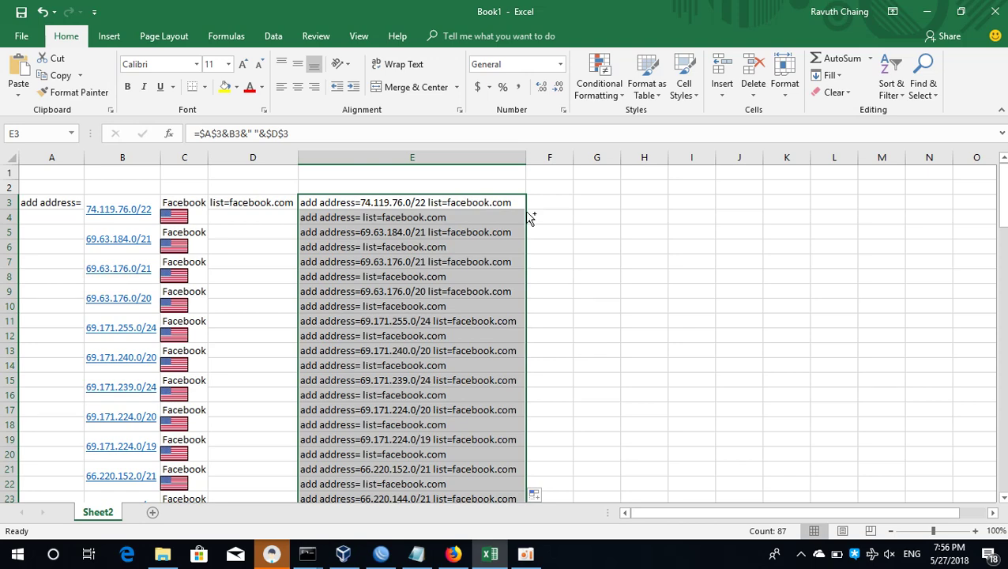
Filter out the blank 'add address= list=facebook.com' rows and copy the remaining commands from E3 down
left_click(518, 203)
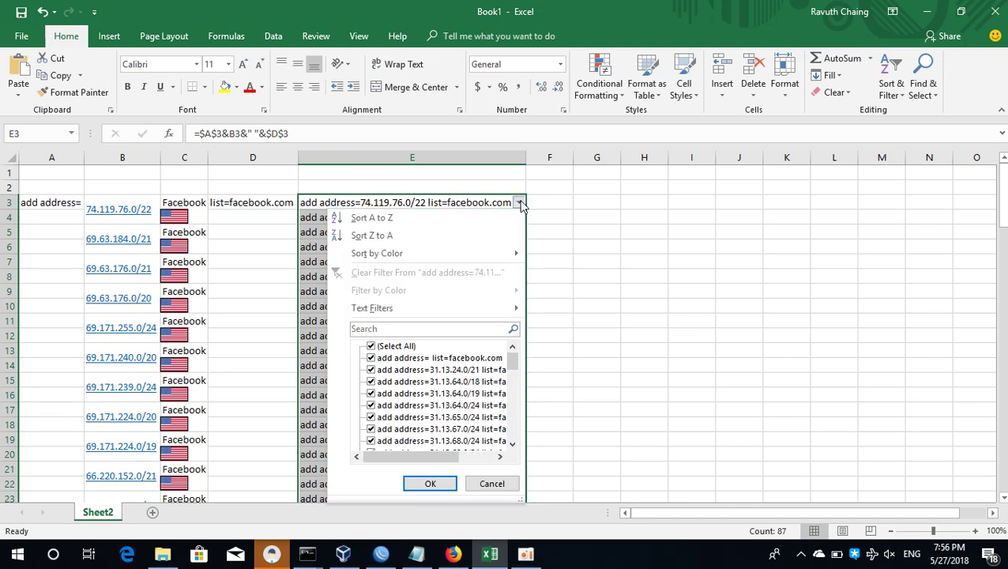
left_click(423, 364)
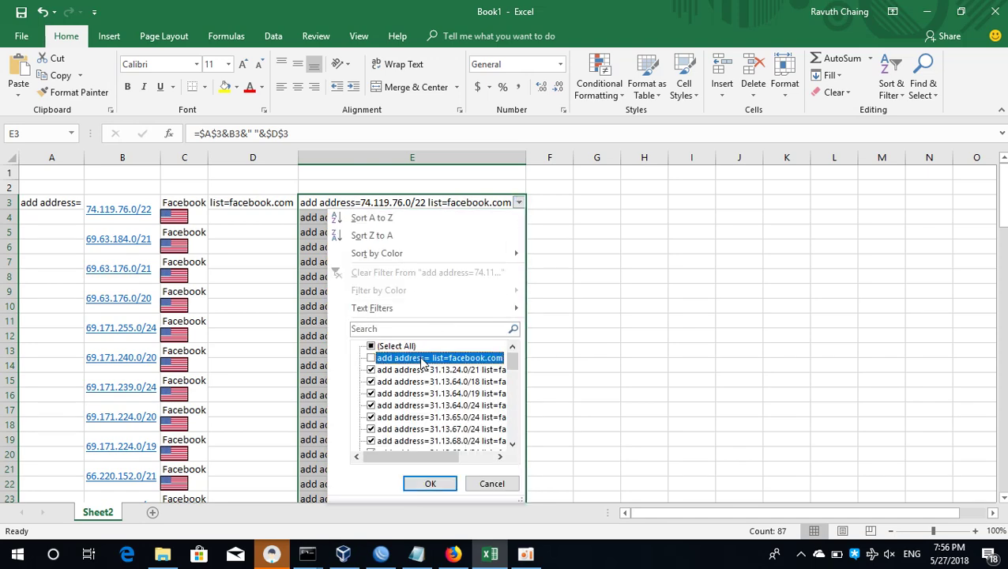
left_click(431, 483)
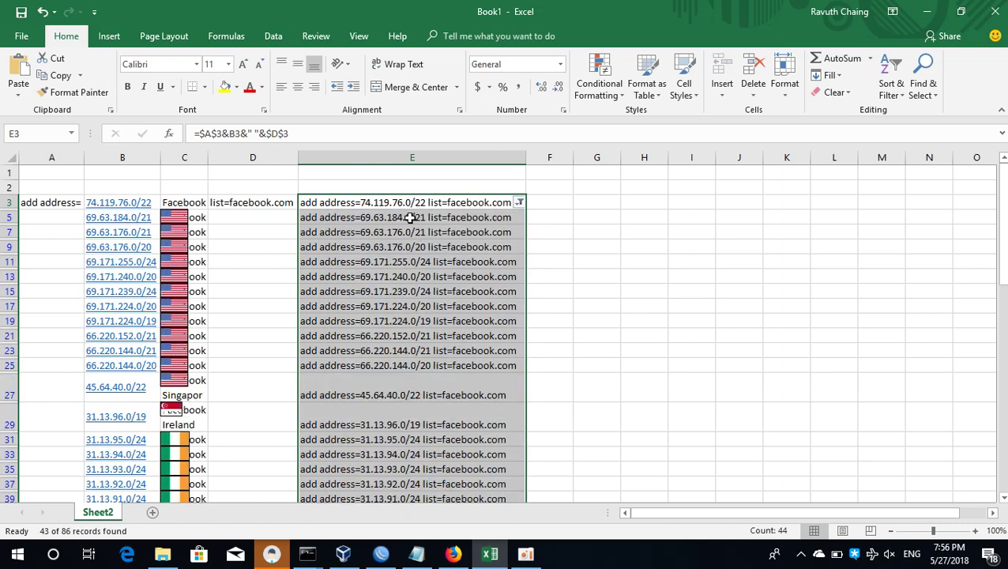
left_click(405, 203)
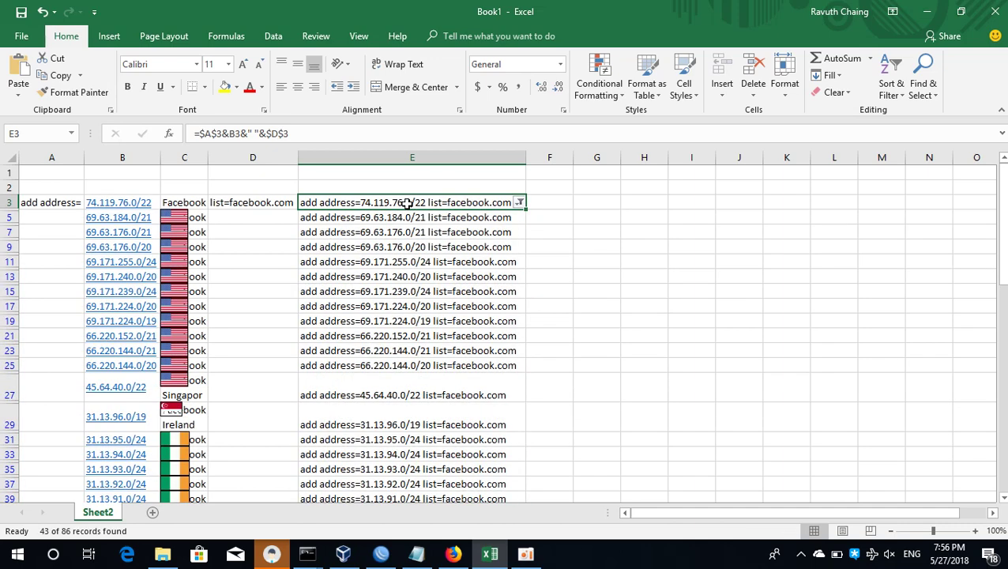
key("ctrl+shift+Down")
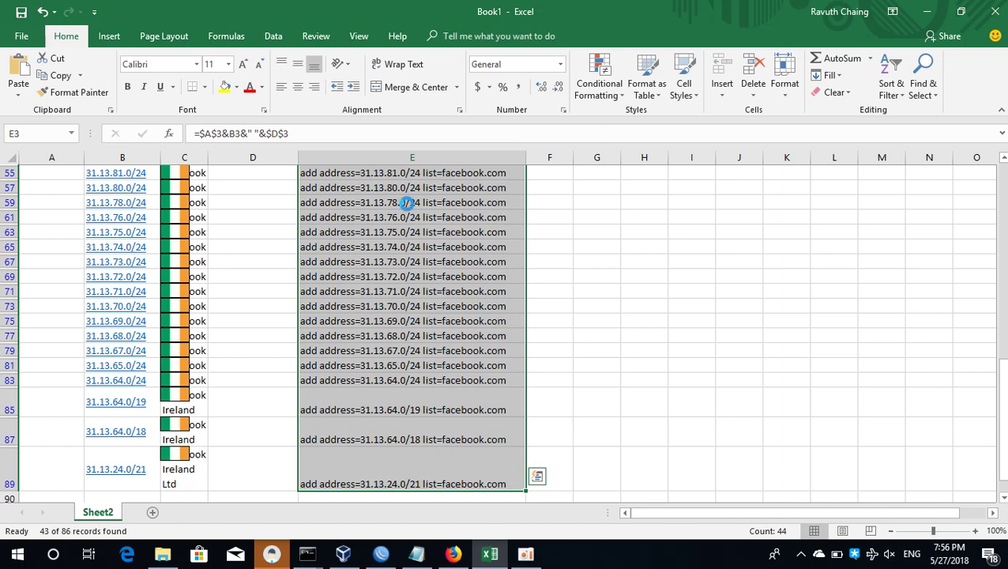
key("ctrl+c")
Paste the commands below the existing Notepad line and copy the entire Notepad text
left_click(416, 553)
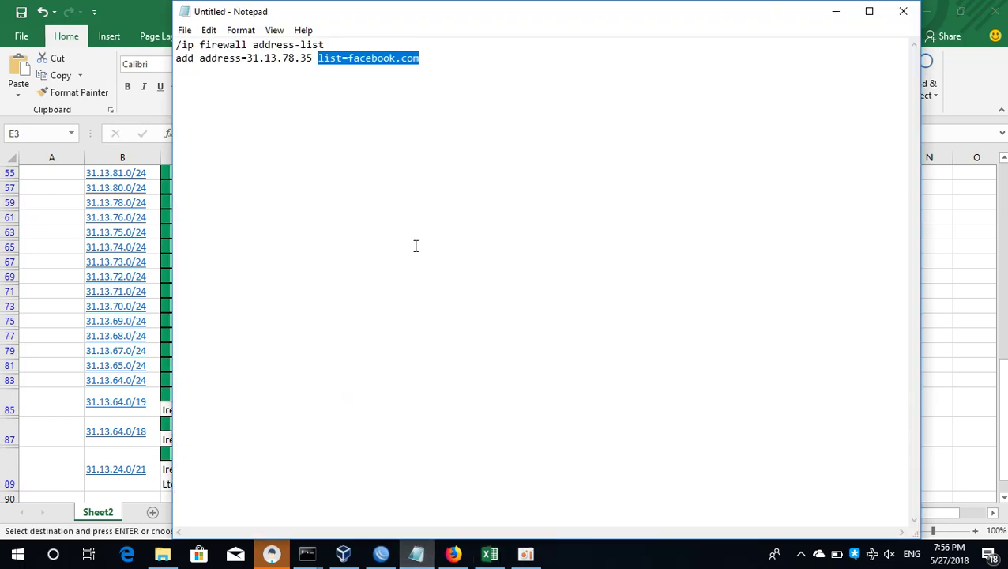
left_click(435, 58)
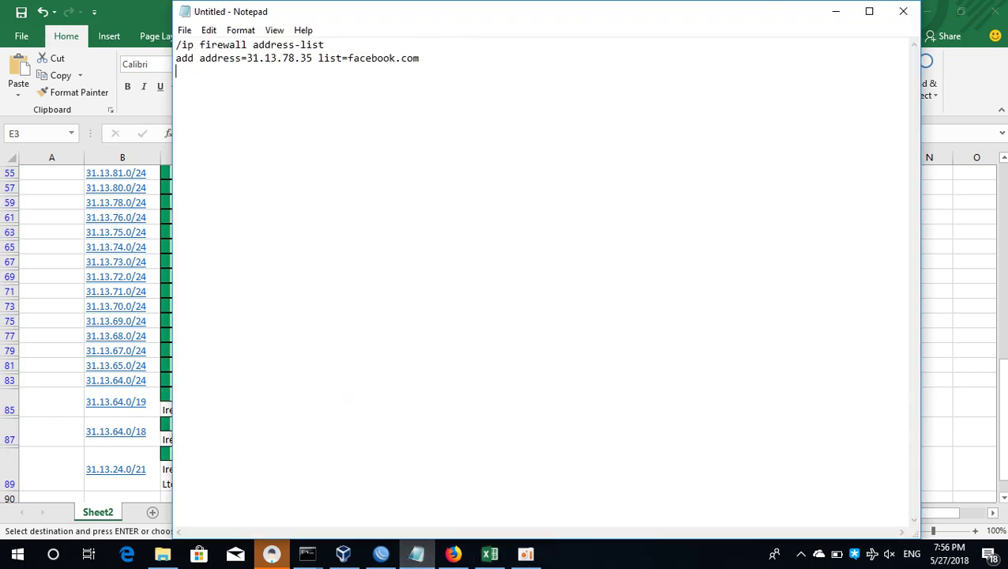
key("ctrl+v")
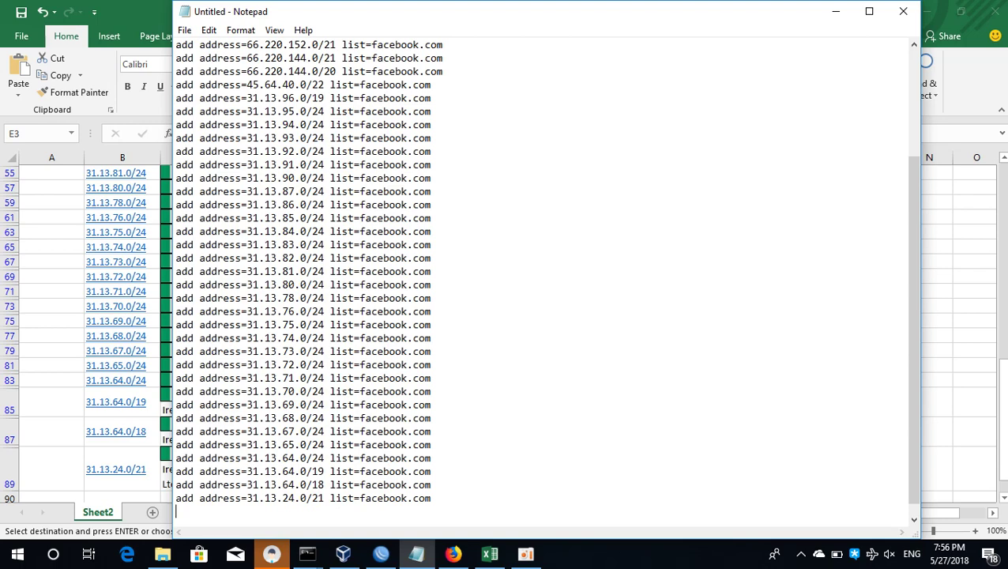
key("ctrl+a")
key("ctrl+c")
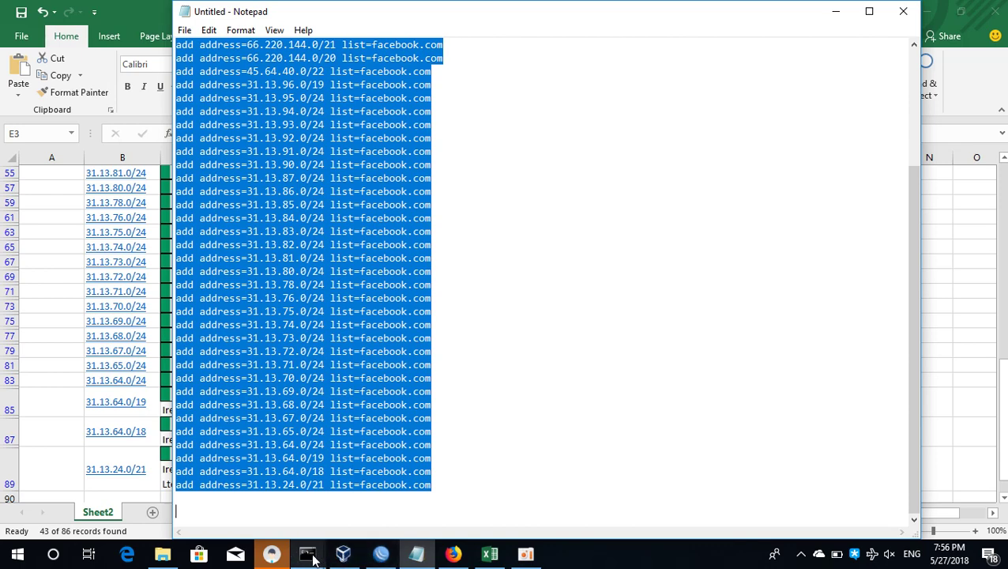
left_click(342, 555)
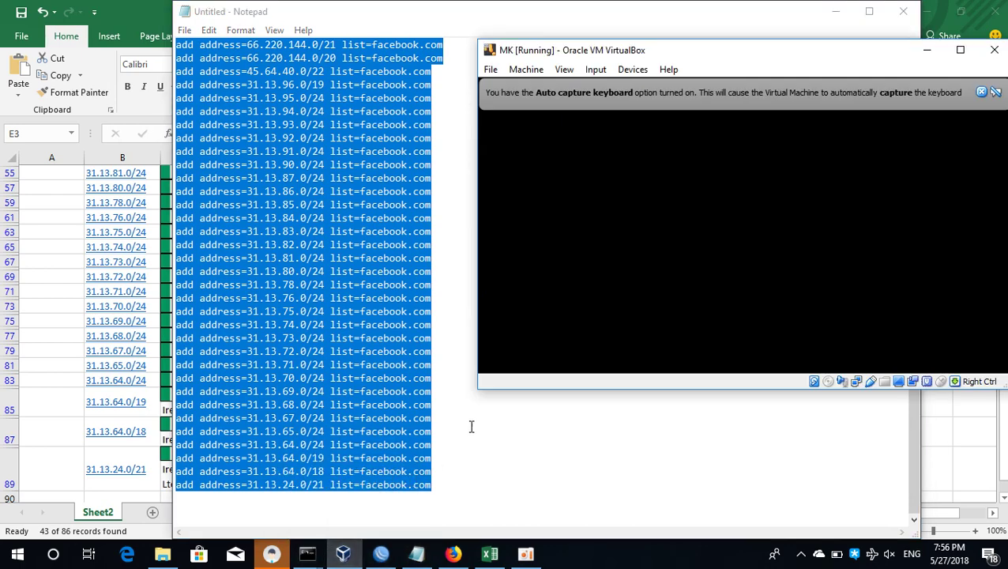
Open IP > Firewall Address Lists in WinBox, showing the single 31.13.78.35 facebook.com entry
left_click(380, 555)
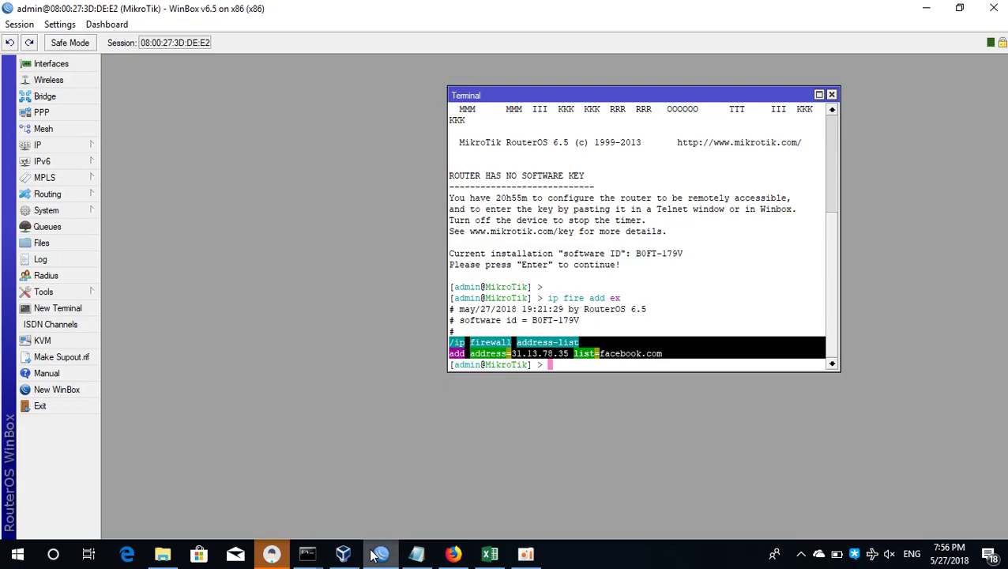
left_click(511, 273)
key("Return")
key("Return")
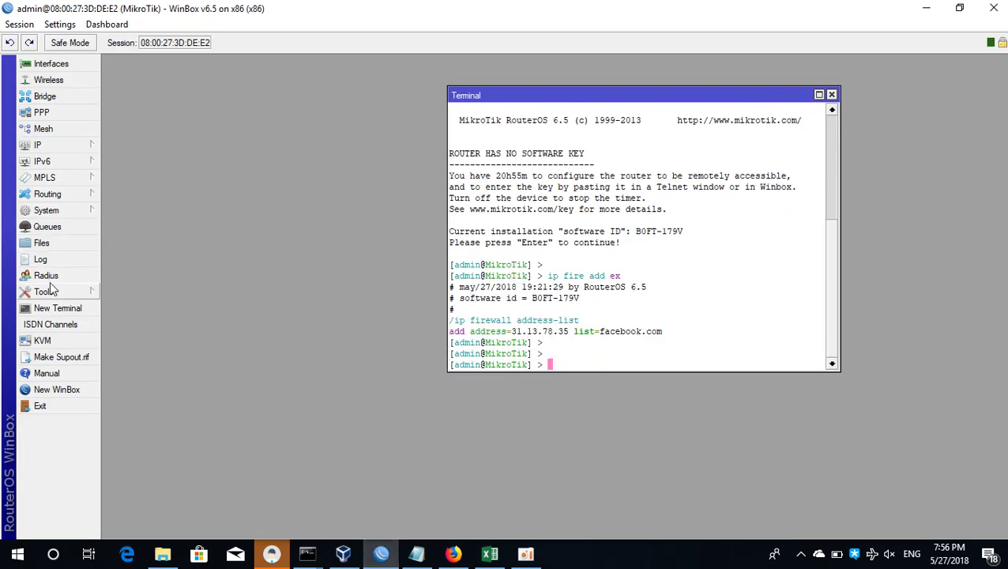
left_click(48, 150)
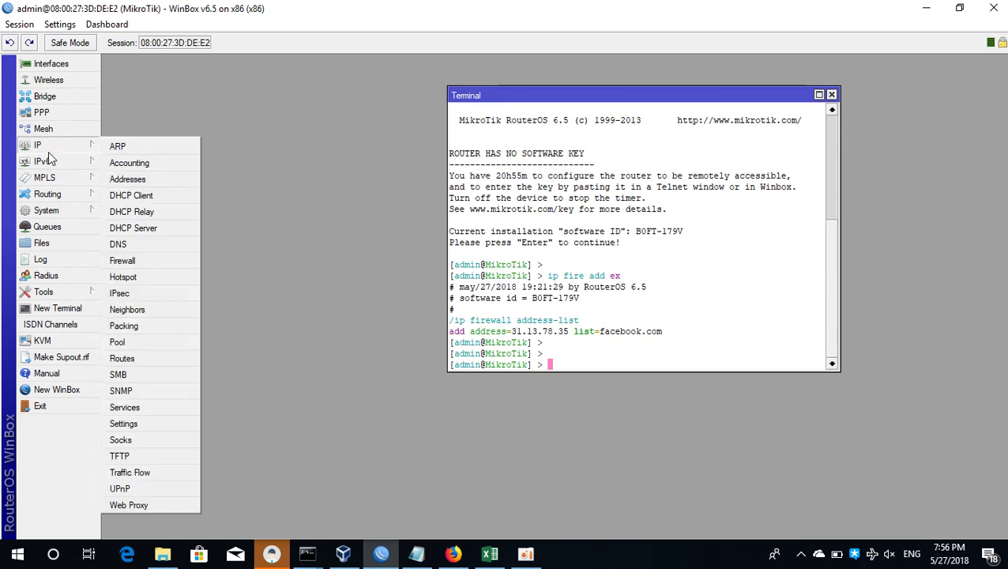
left_click(156, 265)
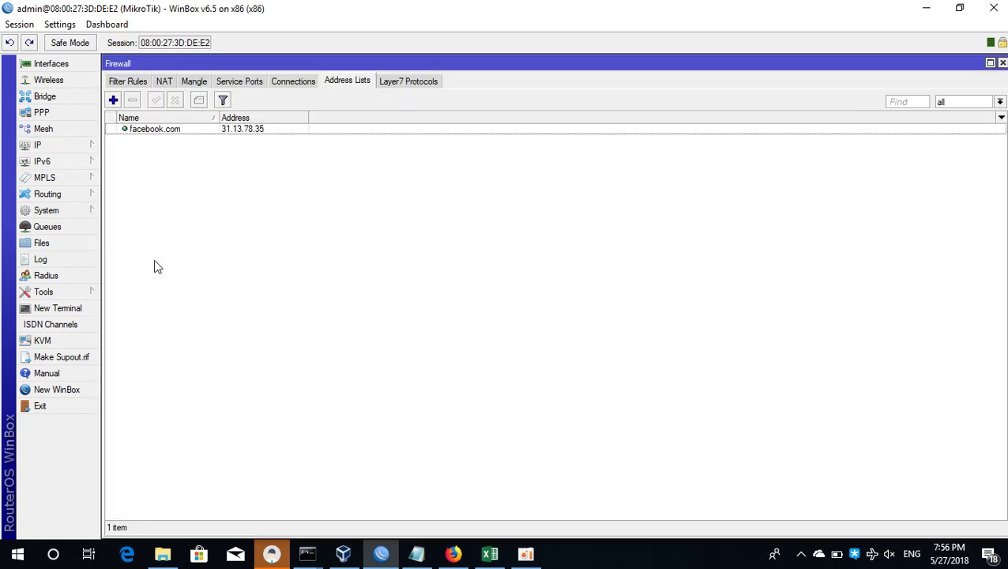
Paste the copied commands into a new WinBox terminal, growing the list to 46 facebook.com entries
left_click(79, 309)
key("Return")
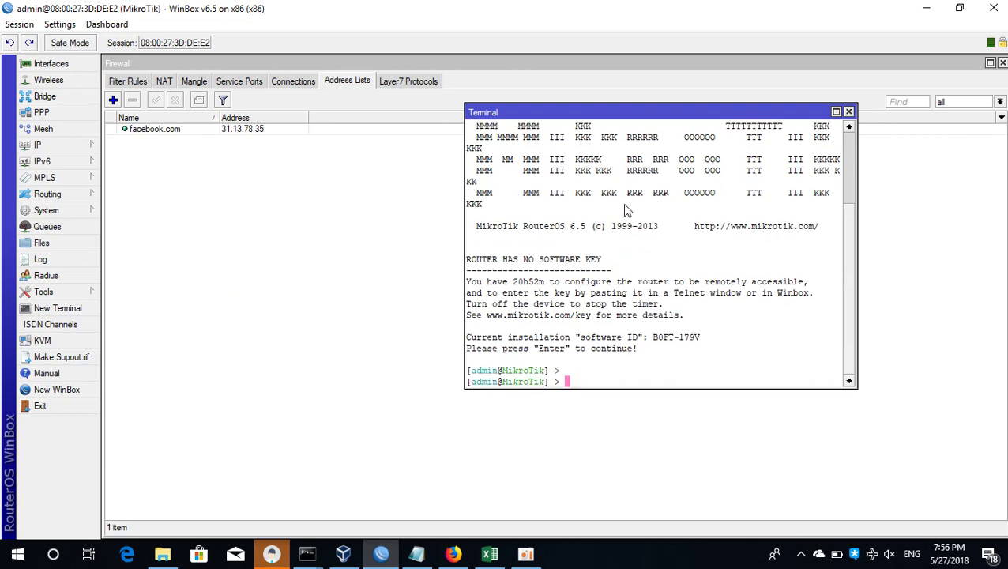
right_click(628, 213)
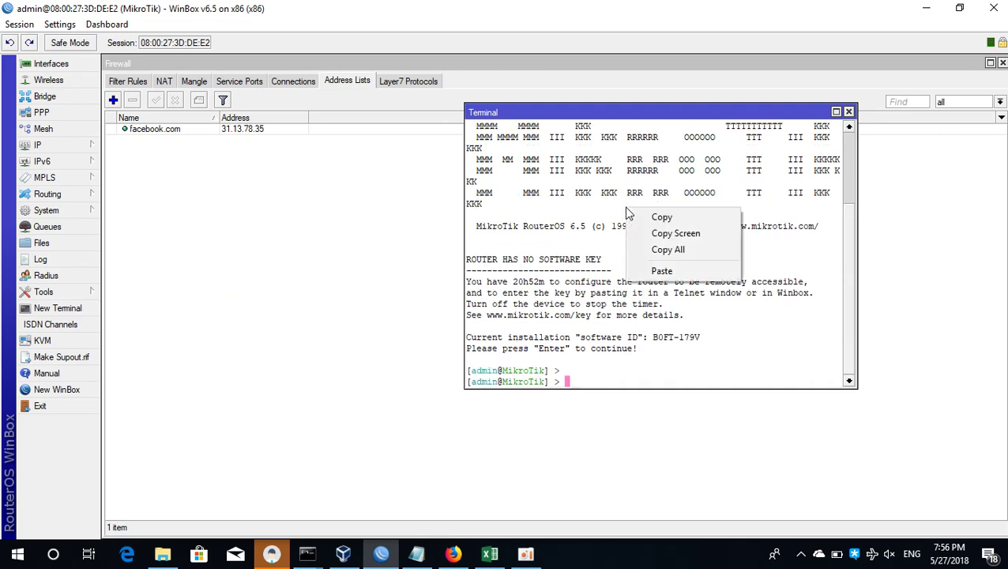
left_click(662, 273)
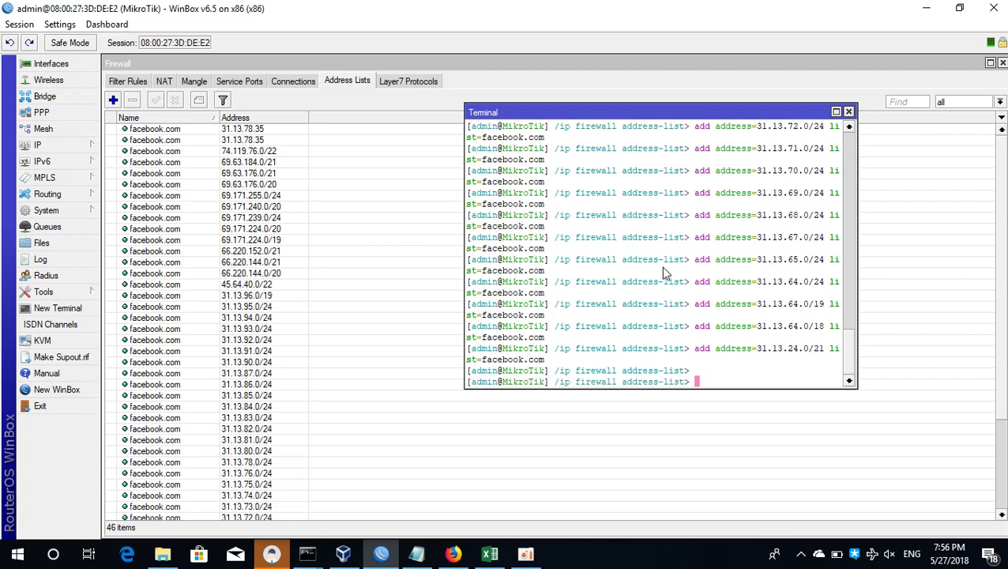